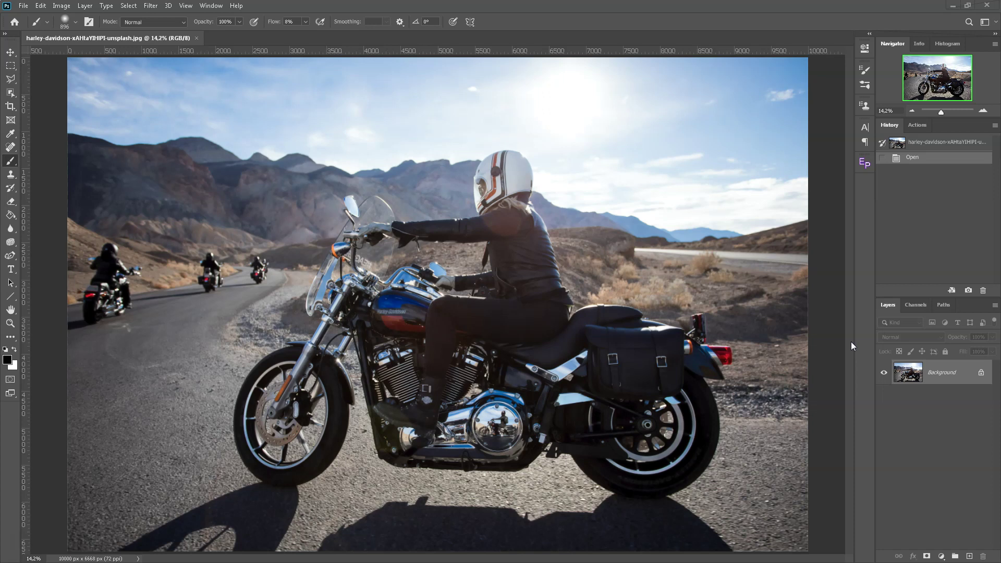
Add a Gradient Fill layer above the motorcycle photo and open its Color to Transparent gradient
{"action": "left_click", "coordinate": [941, 558]}
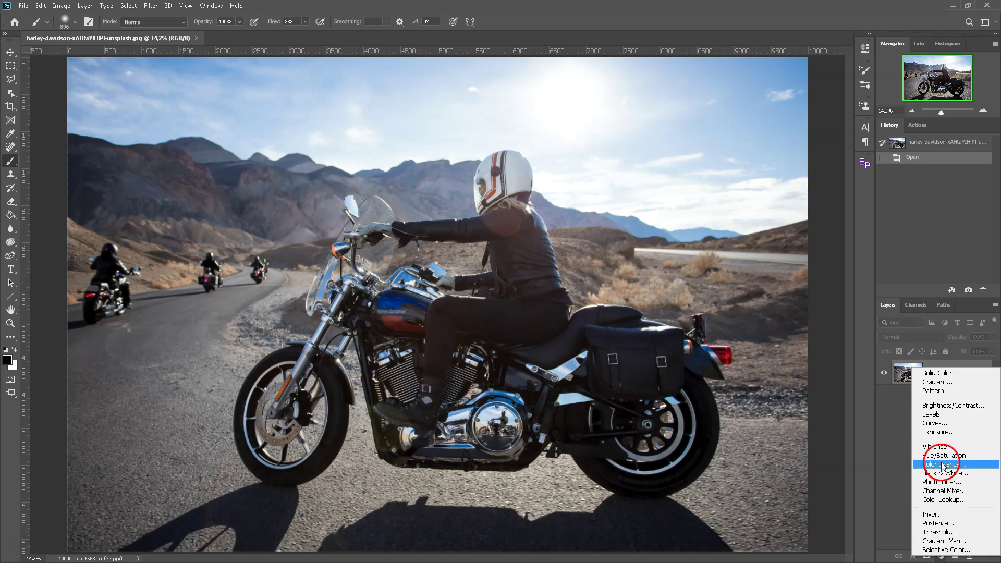
{"action": "left_click", "coordinate": [941, 383]}
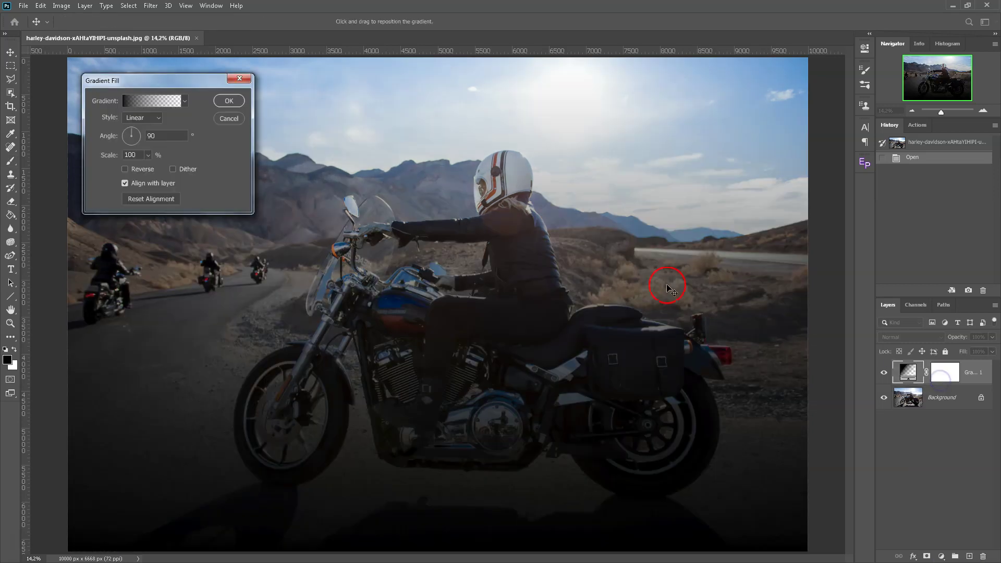
{"action": "mouse_move", "coordinate": [156, 74]}
{"action": "left_mouse_down"}
{"action": "mouse_move", "coordinate": [461, 126]}
{"action": "mouse_move", "coordinate": [684, 87]}
{"action": "left_mouse_up"}
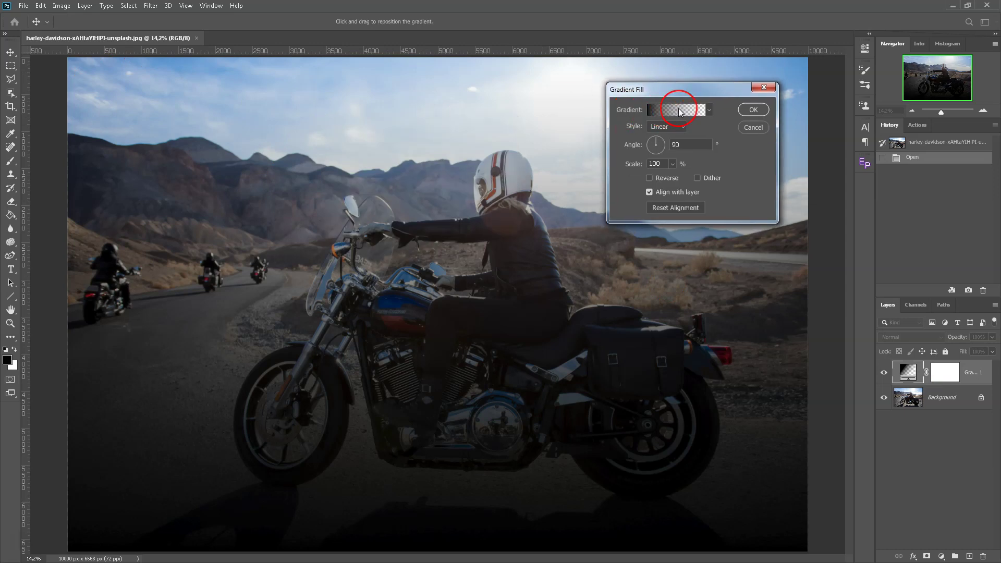
{"action": "left_click", "coordinate": [679, 110]}
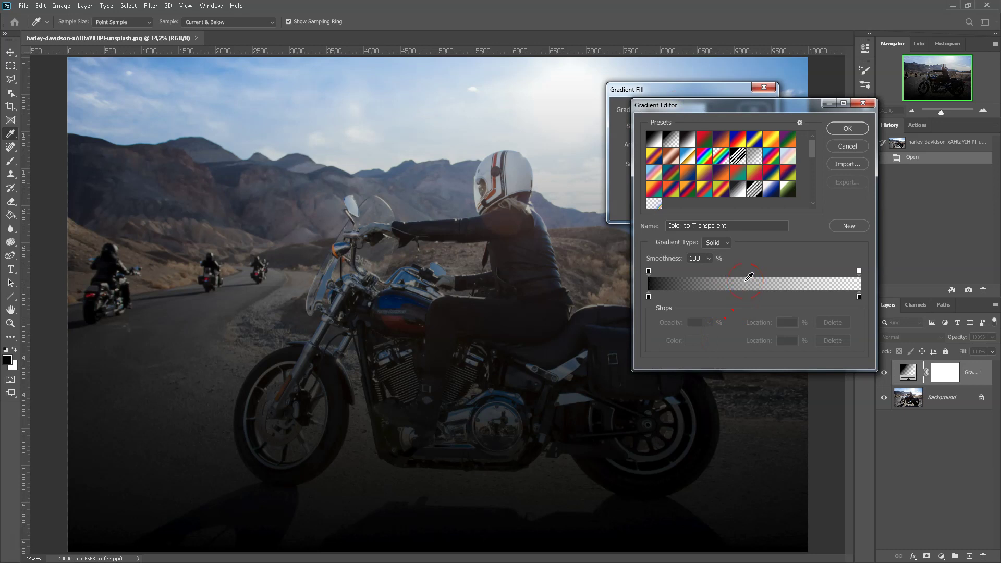
Expand the Iridescent preset folder in the Gradient Editor and apply the Iridescent_01 preset
{"action": "left_click", "coordinate": [815, 156]}
{"action": "left_click_drag", "start_coordinate": [815, 151], "coordinate": [814, 175]}
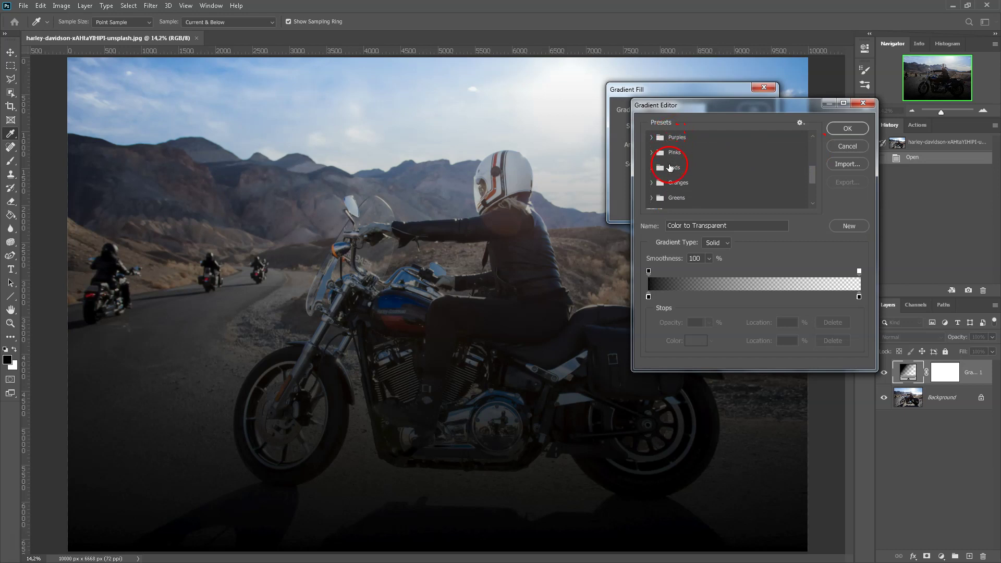
{"action": "mouse_move", "coordinate": [812, 174]}
{"action": "left_mouse_down"}
{"action": "mouse_move", "coordinate": [814, 193]}
{"action": "mouse_move", "coordinate": [812, 138]}
{"action": "left_mouse_up"}
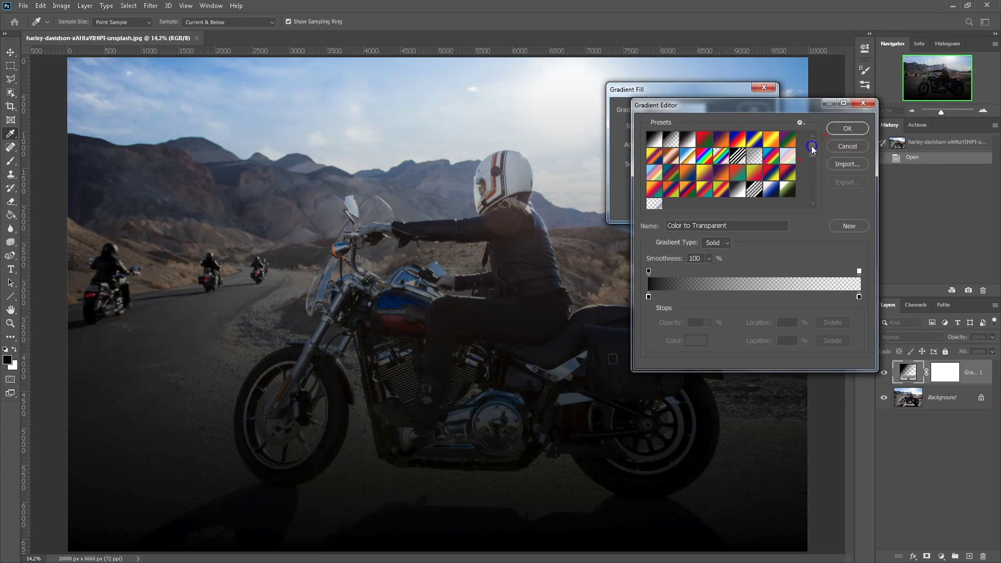
{"action": "left_click_drag", "start_coordinate": [809, 149], "coordinate": [816, 154]}
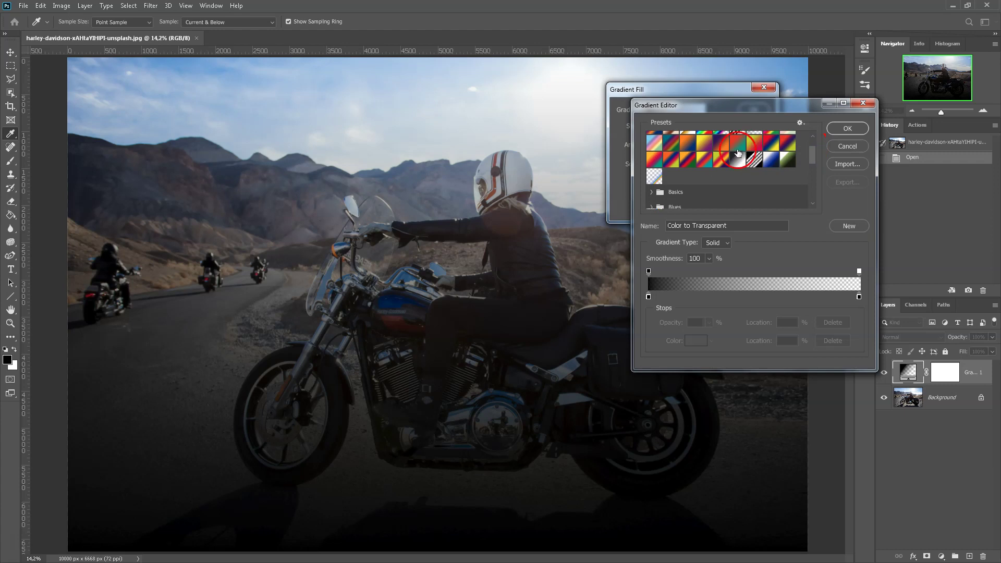
{"action": "left_click", "coordinate": [829, 147]}
{"action": "left_click_drag", "start_coordinate": [814, 156], "coordinate": [812, 203]}
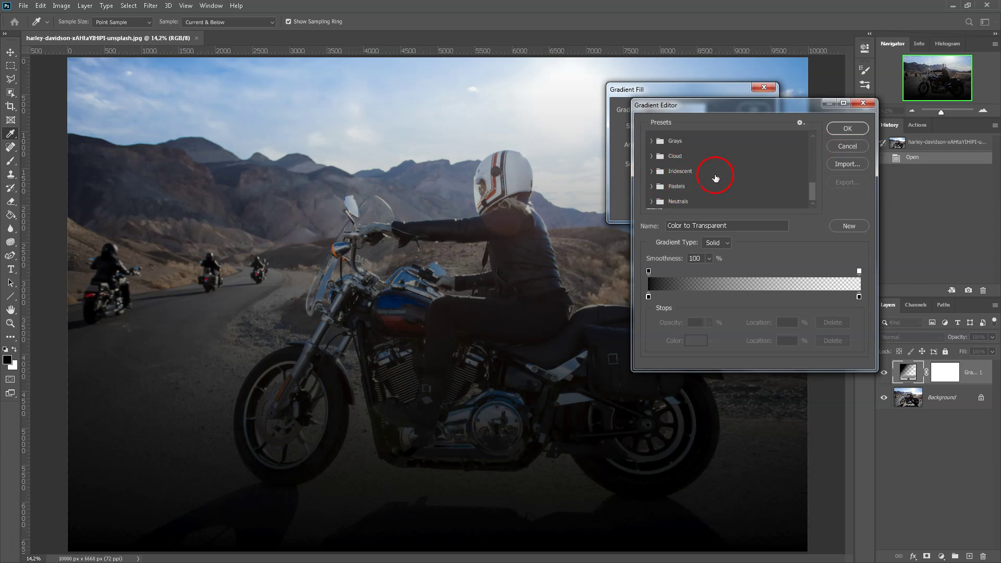
{"action": "left_click_drag", "start_coordinate": [811, 190], "coordinate": [811, 191]}
{"action": "left_click", "coordinate": [676, 176]}
{"action": "left_click", "coordinate": [651, 172]}
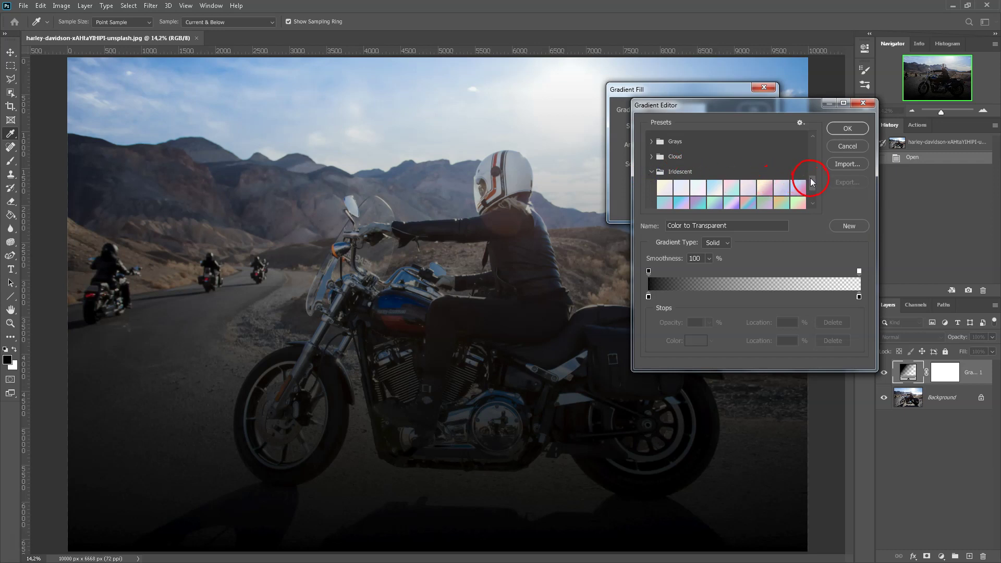
{"action": "left_click_drag", "start_coordinate": [812, 183], "coordinate": [812, 193]}
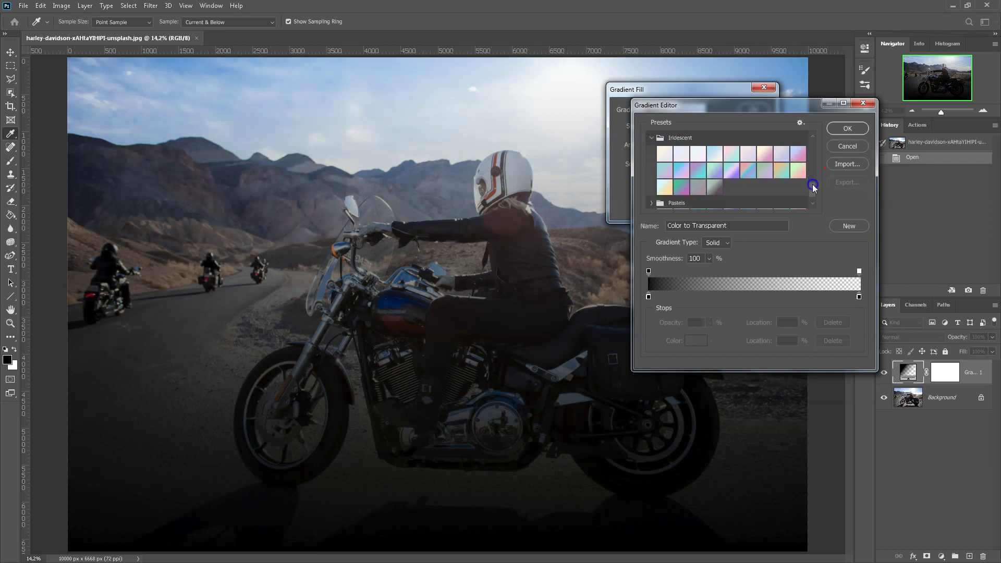
{"action": "left_click", "coordinate": [665, 153]}
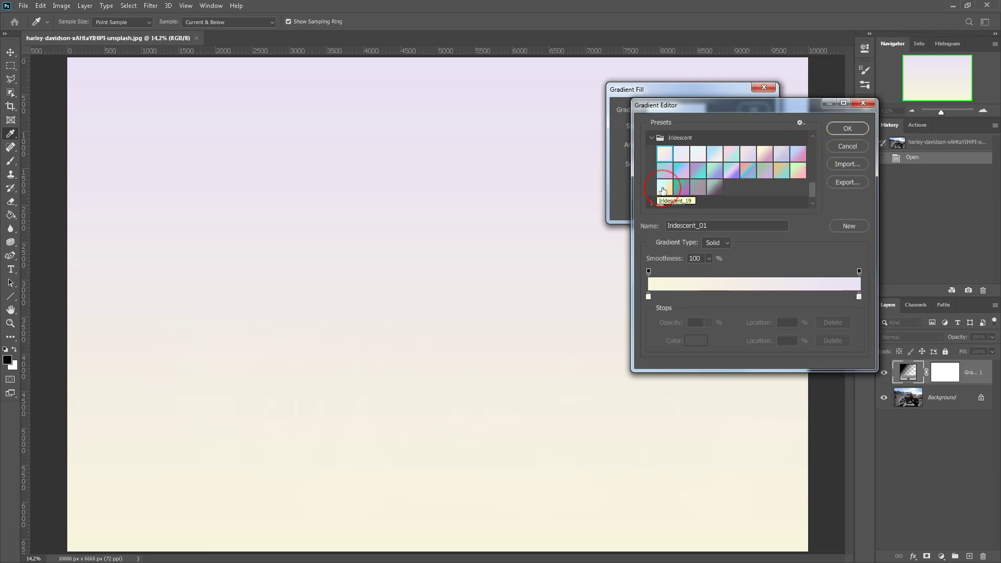
Compare Iridescent_19 with Iridescent_18, keep Iridescent_19, and confirm the Gradient Editor
{"action": "left_click", "coordinate": [663, 190]}
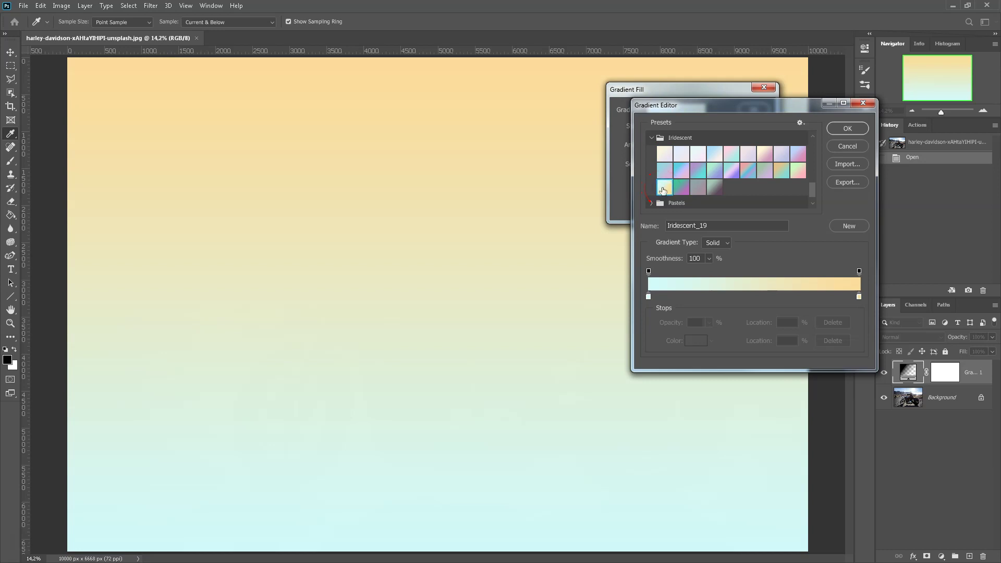
{"action": "left_click_drag", "start_coordinate": [424, 134], "coordinate": [466, 46]}
{"action": "left_click", "coordinate": [798, 172]}
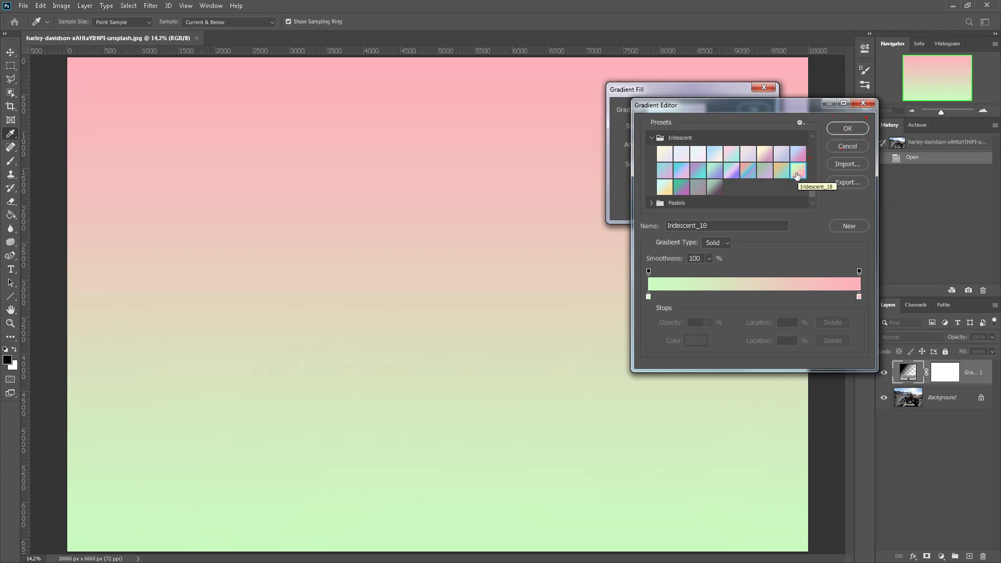
{"action": "left_click", "coordinate": [665, 187]}
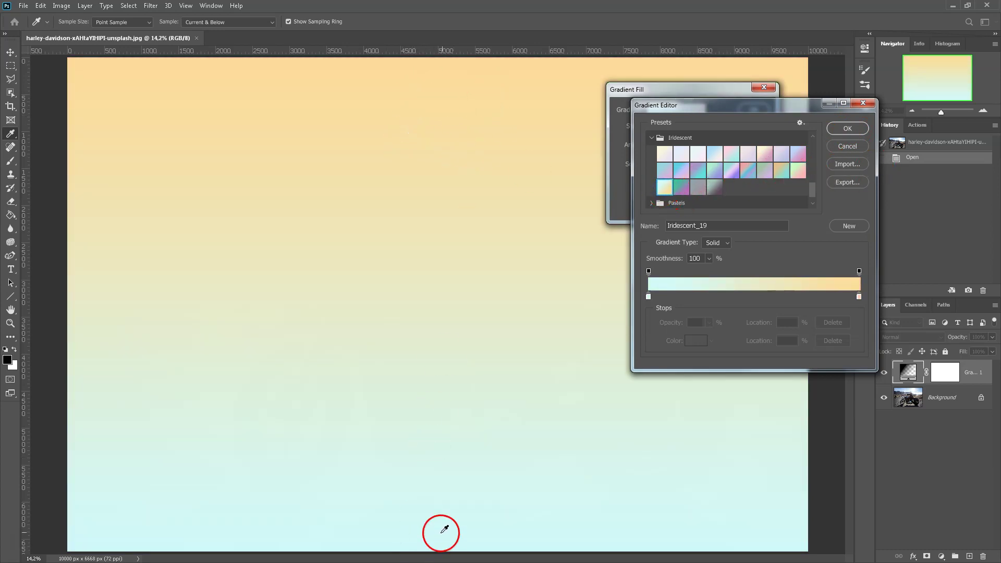
{"action": "left_click", "coordinate": [847, 129]}
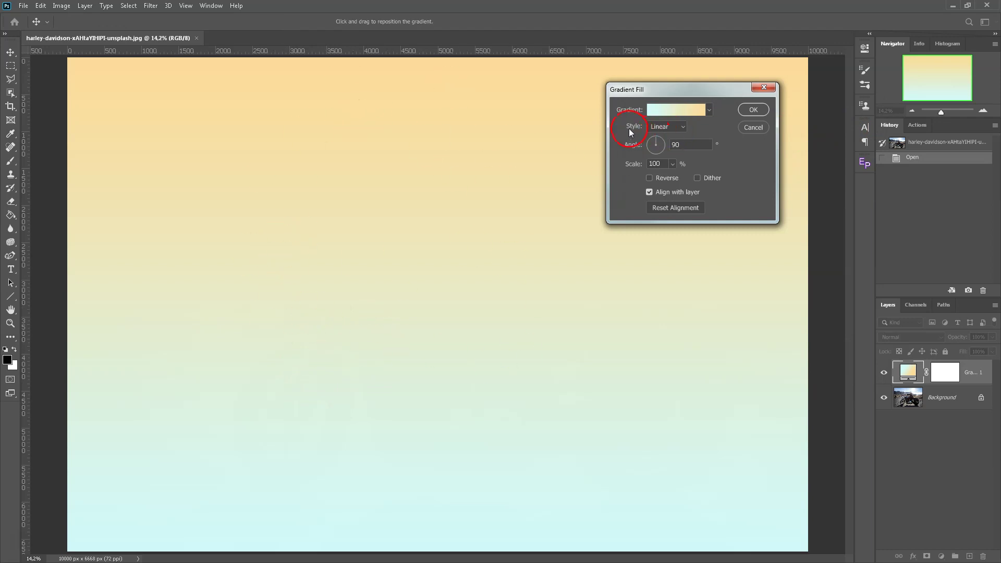
Set the gradient fill style to Radial, with Reverse off and the angle at 90°
{"action": "left_click", "coordinate": [666, 127]}
{"action": "left_click", "coordinate": [660, 147]}
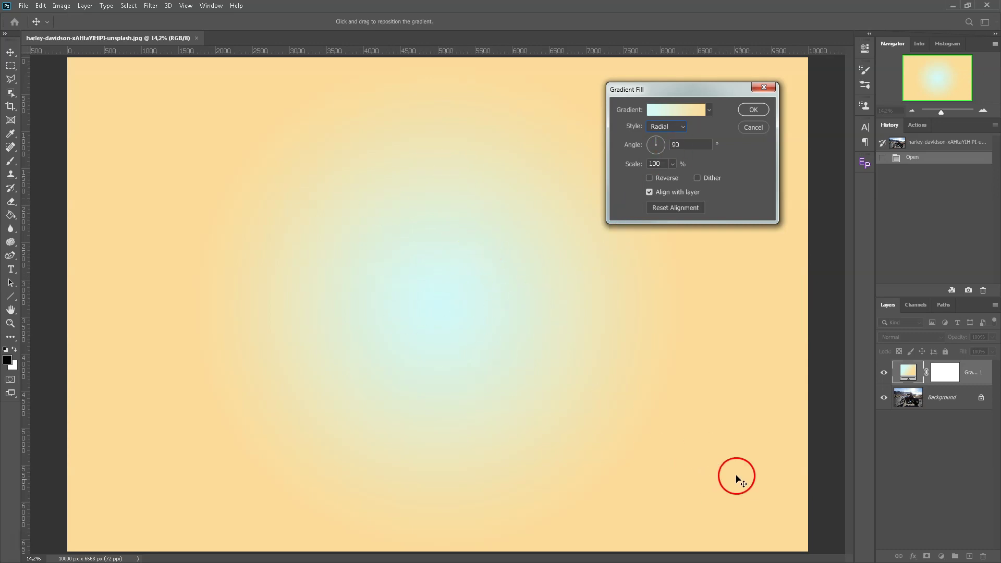
{"action": "left_click", "coordinate": [649, 179]}
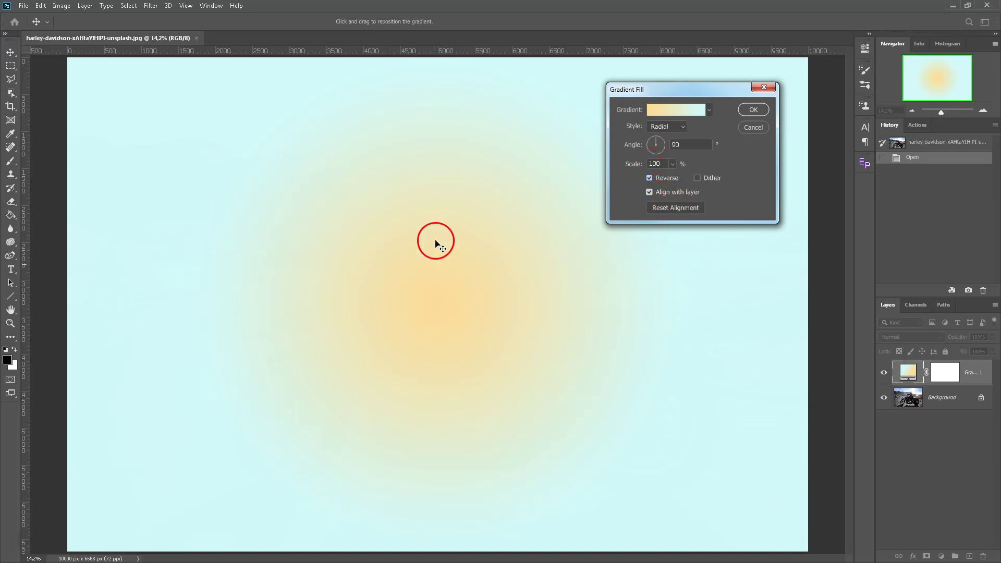
{"action": "left_click", "coordinate": [649, 178]}
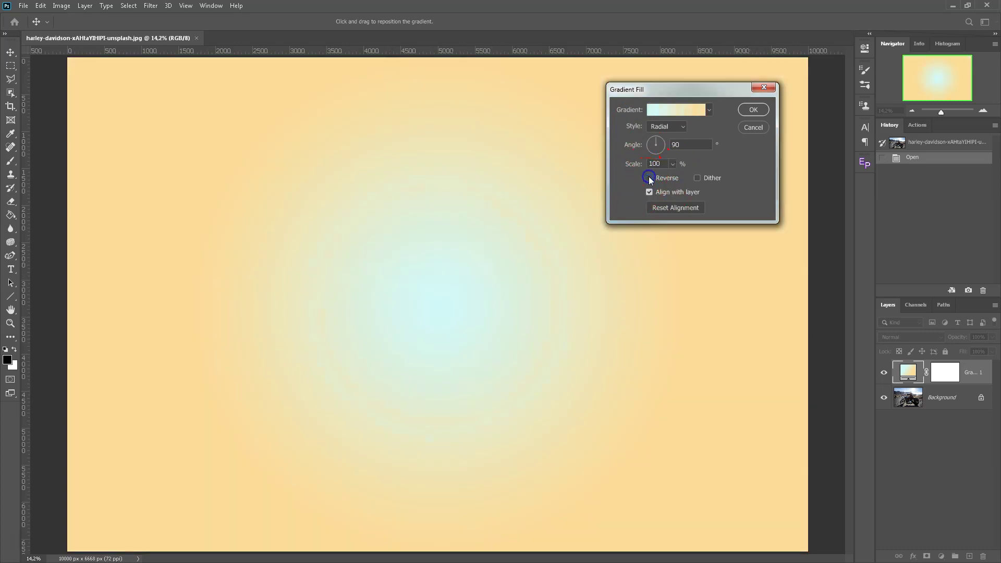
{"action": "left_click_drag", "start_coordinate": [447, 277], "coordinate": [412, 290]}
{"action": "left_click", "coordinate": [663, 139]}
{"action": "left_click", "coordinate": [673, 149]}
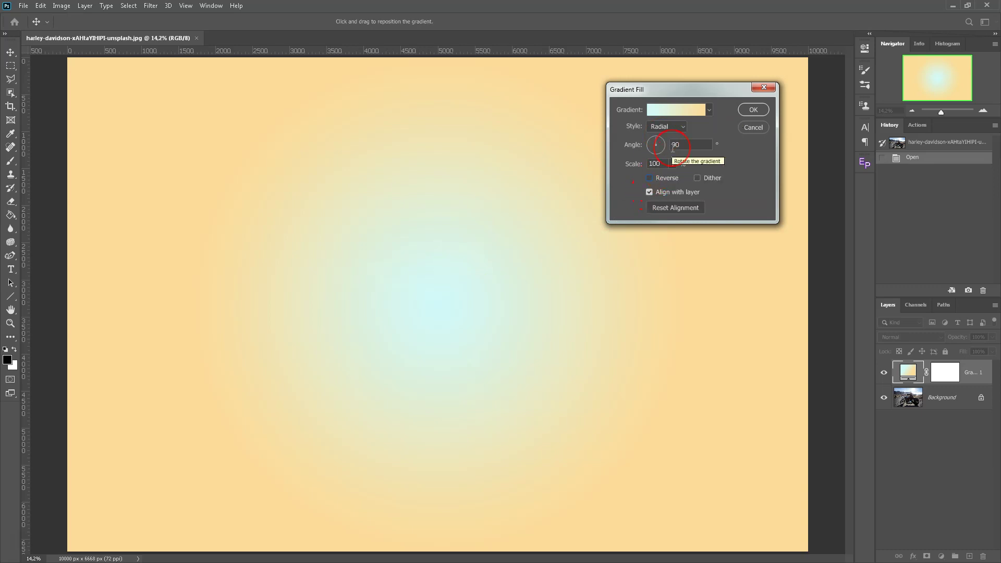
{"action": "left_click", "coordinate": [666, 148]}
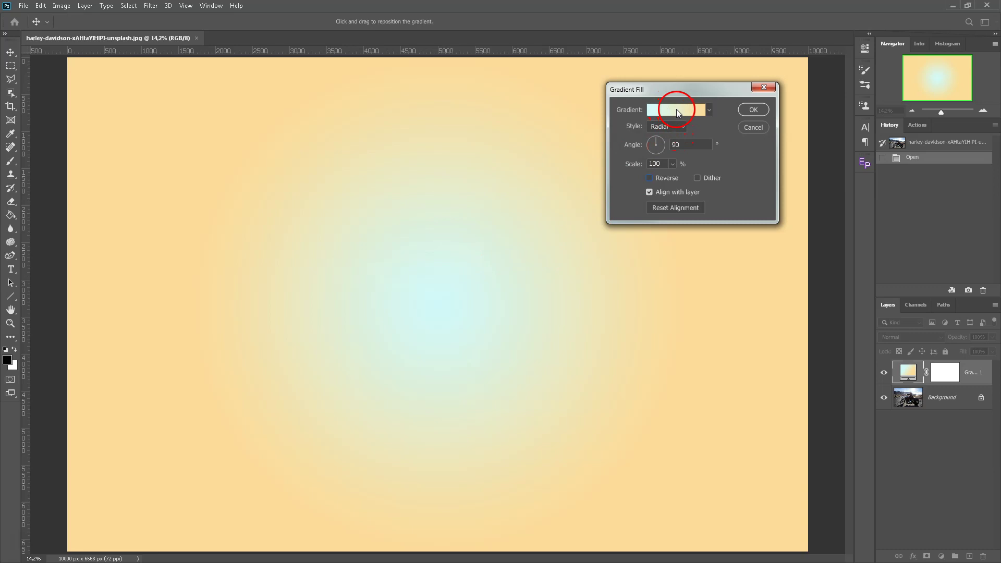
Recolour the gradient's left colour stop from light cyan to a pale cream
{"action": "left_click", "coordinate": [677, 109]}
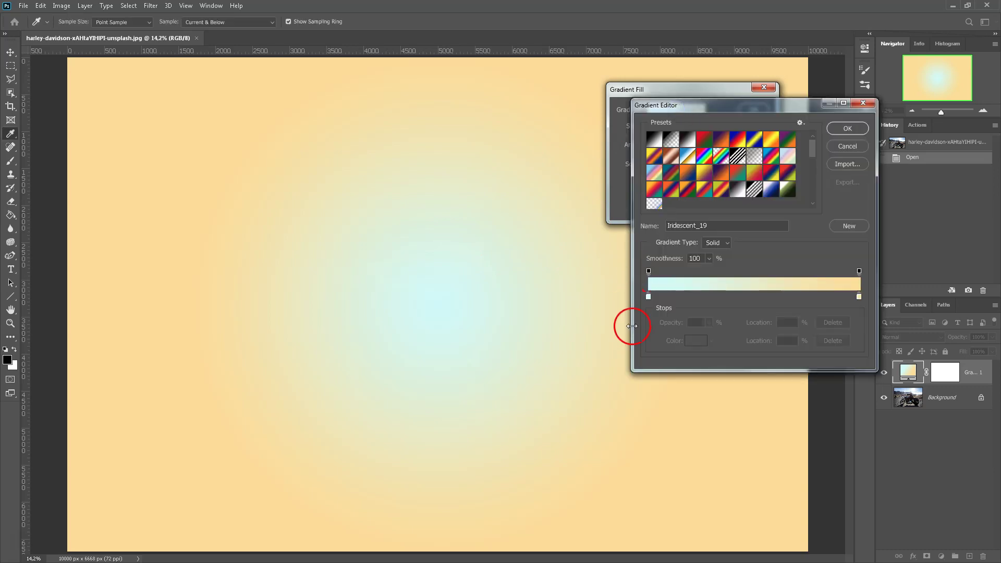
{"action": "left_click", "coordinate": [648, 297]}
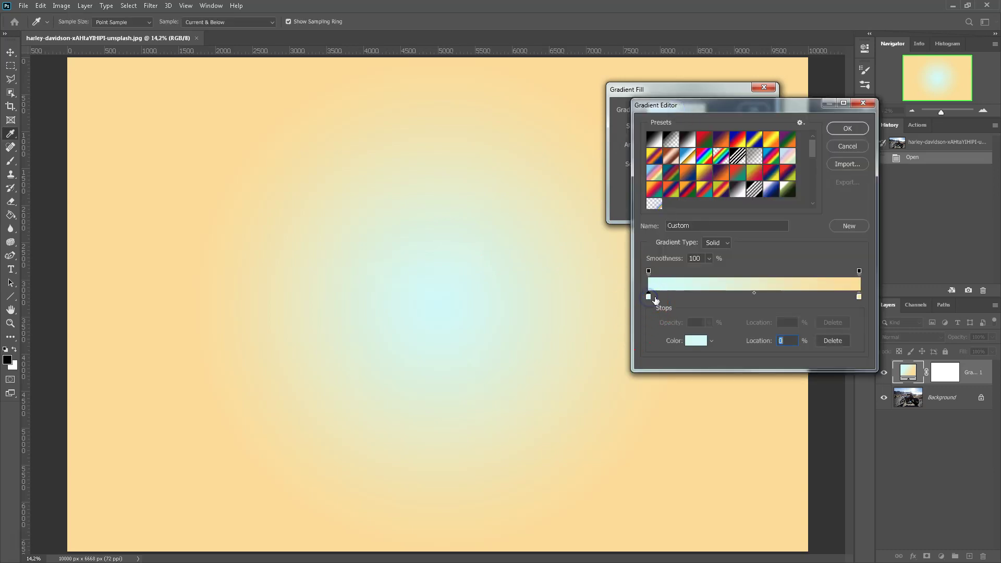
{"action": "left_click", "coordinate": [860, 298]}
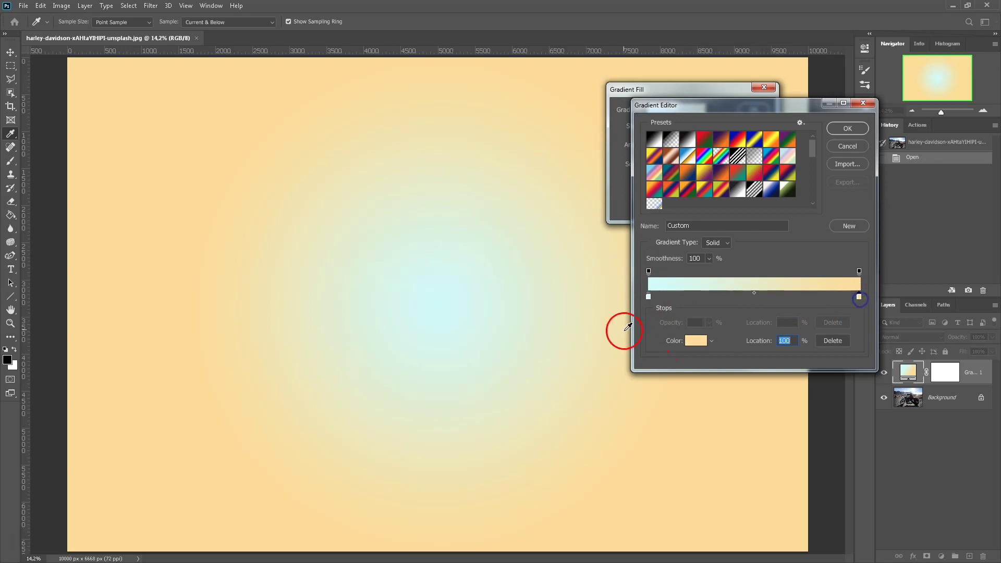
{"action": "left_click", "coordinate": [648, 297]}
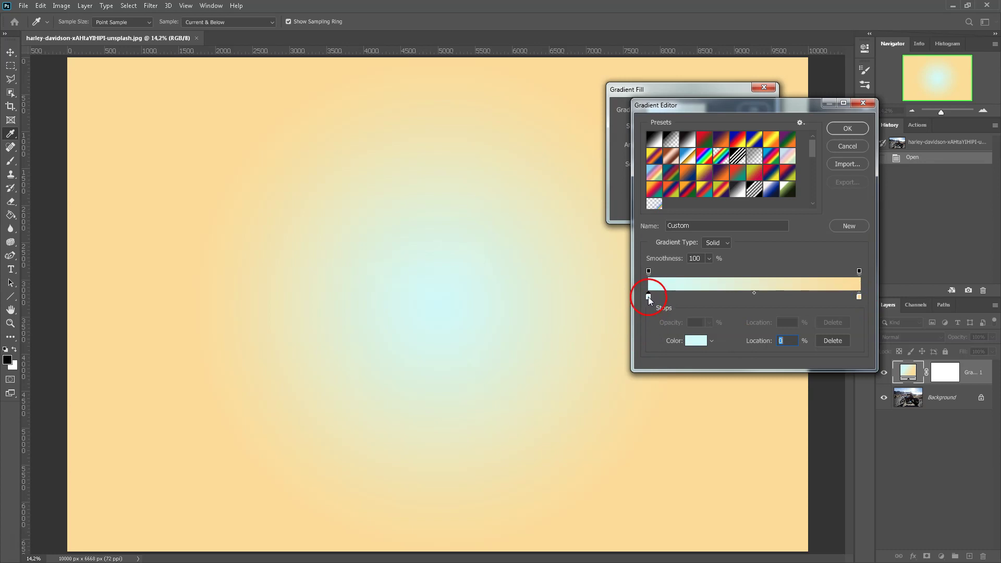
{"action": "mouse_move", "coordinate": [696, 340]}
{"action": "mouse_move", "coordinate": [376, 271]}
{"action": "left_mouse_down"}
{"action": "mouse_move", "coordinate": [309, 201]}
{"action": "mouse_move", "coordinate": [329, 202]}
{"action": "mouse_move", "coordinate": [333, 272]}
{"action": "left_mouse_up"}
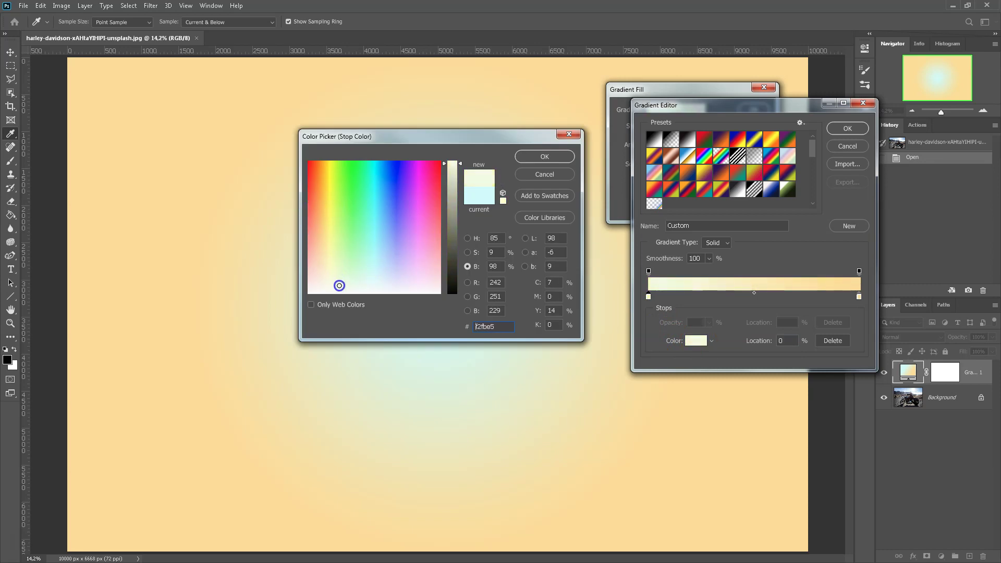
{"action": "left_click_drag", "start_coordinate": [367, 280], "coordinate": [334, 281]}
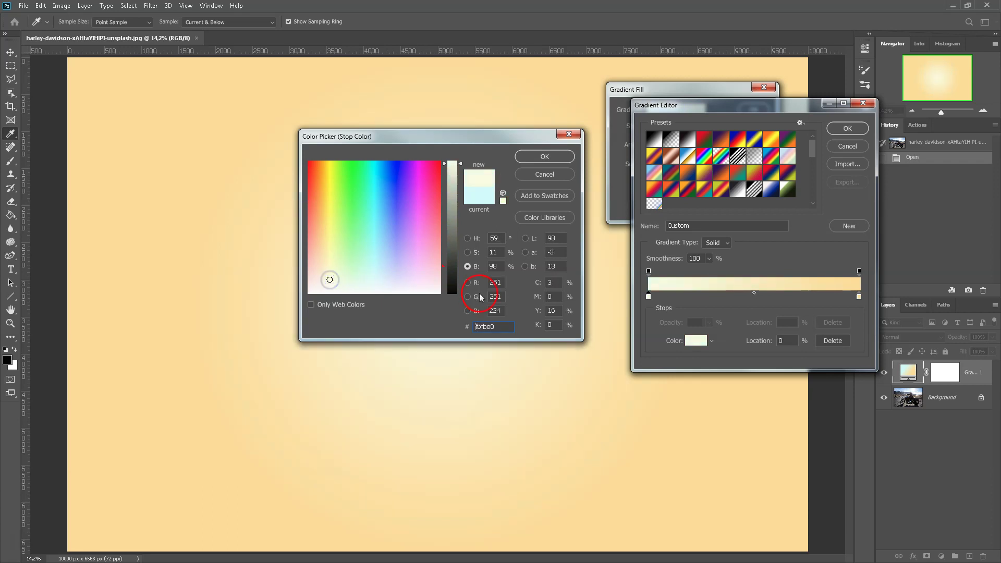
{"action": "left_click", "coordinate": [544, 157]}
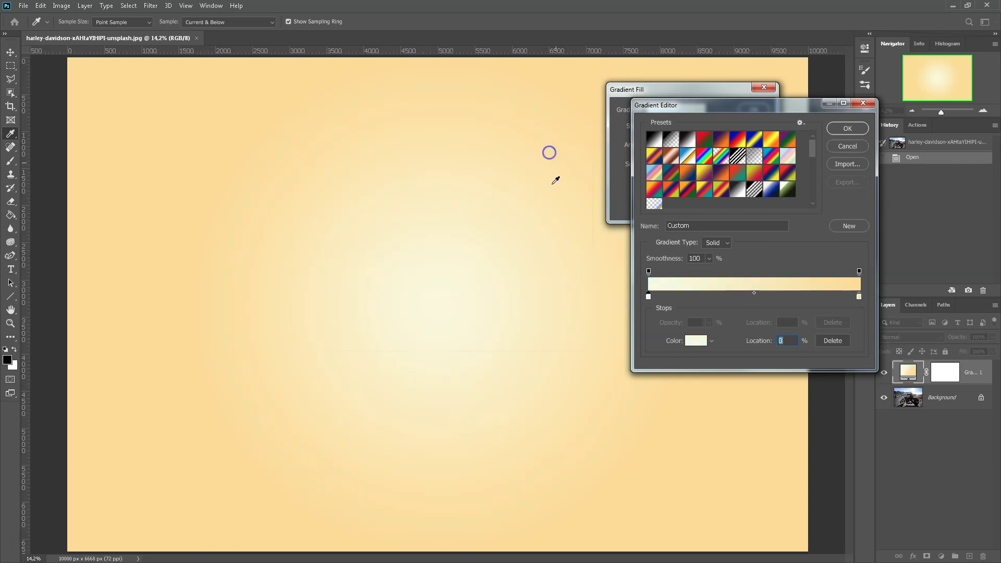
Set the right colour stop to a pinkish purple and accept the cream-to-purple gradient
{"action": "left_click", "coordinate": [859, 297]}
{"action": "left_click", "coordinate": [696, 342]}
{"action": "left_click_drag", "start_coordinate": [319, 241], "coordinate": [411, 243]}
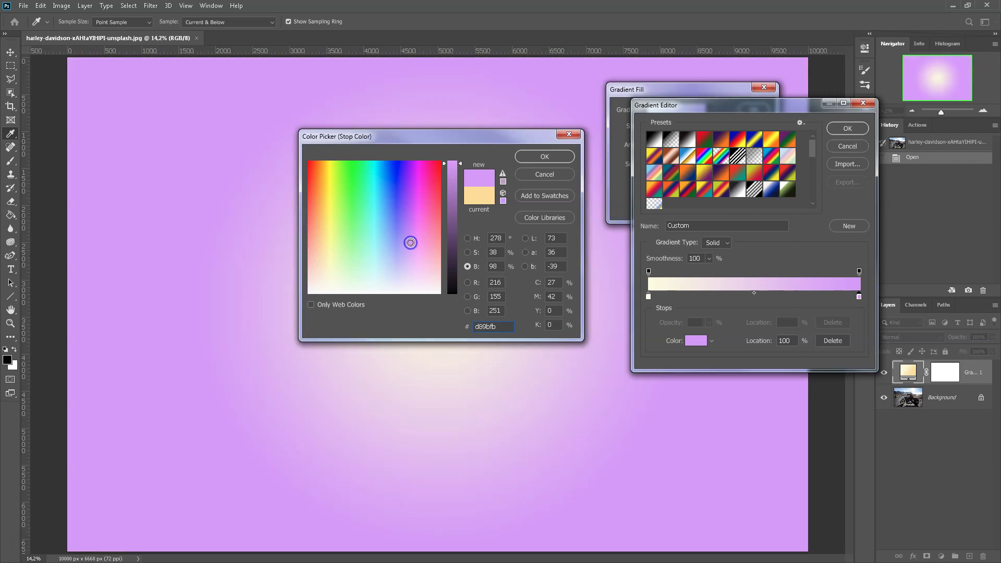
{"action": "left_click", "coordinate": [412, 244]}
{"action": "mouse_move", "coordinate": [412, 244]}
{"action": "left_mouse_down"}
{"action": "mouse_move", "coordinate": [410, 261]}
{"action": "mouse_move", "coordinate": [414, 247]}
{"action": "left_mouse_up"}
{"action": "left_click", "coordinate": [537, 151]}
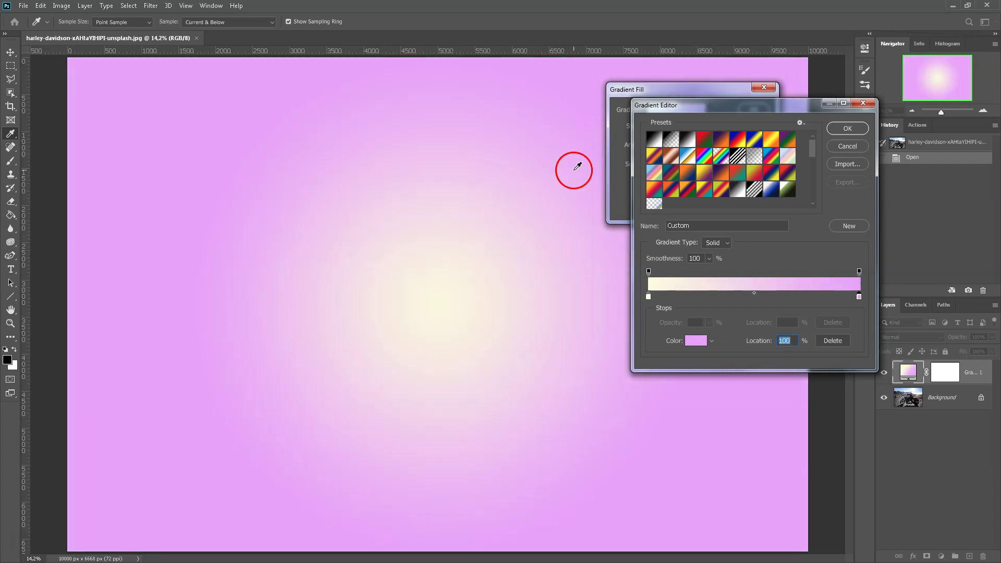
{"action": "left_click", "coordinate": [849, 129]}
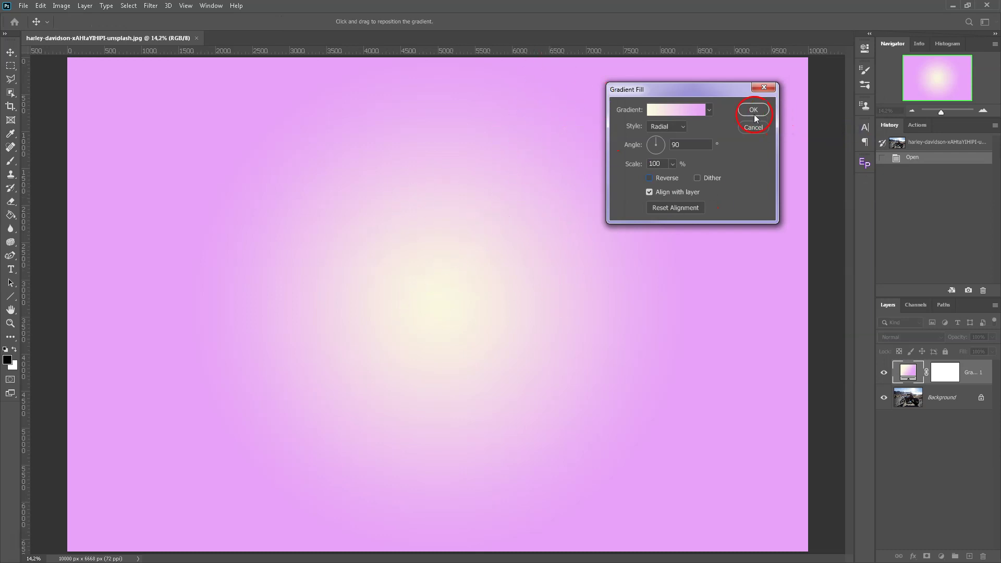
{"action": "mouse_move", "coordinate": [673, 90]}
{"action": "left_mouse_down"}
{"action": "mouse_move", "coordinate": [703, 112]}
{"action": "mouse_move", "coordinate": [699, 70]}
{"action": "mouse_move", "coordinate": [768, 67]}
{"action": "left_mouse_up"}
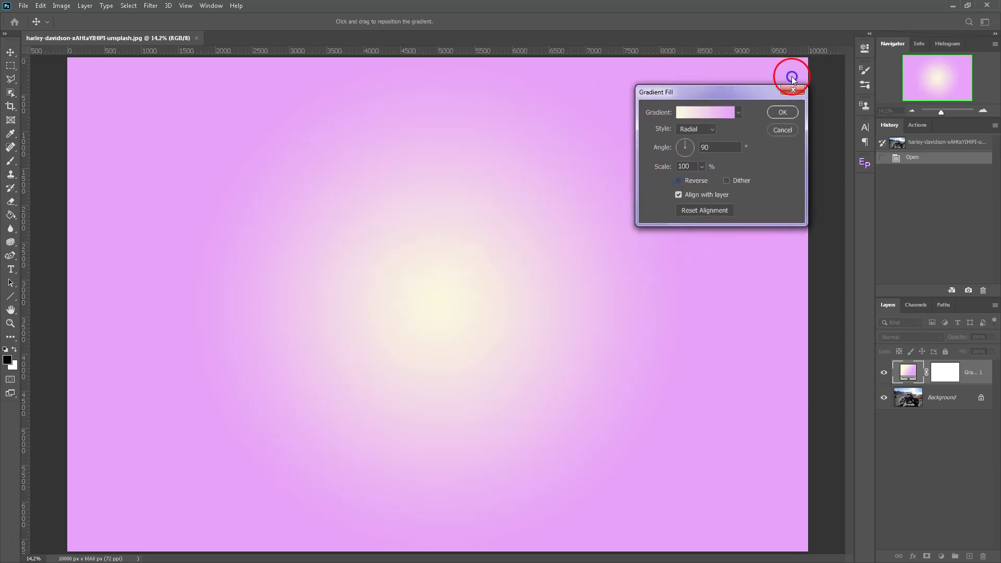
Drag the cream glow up to the upper middle of the image and create the fill layer
{"action": "mouse_move", "coordinate": [491, 244]}
{"action": "left_mouse_down"}
{"action": "mouse_move", "coordinate": [226, 214]}
{"action": "mouse_move", "coordinate": [594, 322]}
{"action": "mouse_move", "coordinate": [295, 277]}
{"action": "mouse_move", "coordinate": [351, 453]}
{"action": "mouse_move", "coordinate": [487, 131]}
{"action": "mouse_move", "coordinate": [427, 282]}
{"action": "mouse_move", "coordinate": [436, 322]}
{"action": "mouse_move", "coordinate": [594, 443]}
{"action": "mouse_move", "coordinate": [377, 225]}
{"action": "mouse_move", "coordinate": [431, 165]}
{"action": "mouse_move", "coordinate": [422, 237]}
{"action": "mouse_move", "coordinate": [512, 203]}
{"action": "mouse_move", "coordinate": [523, 172]}
{"action": "left_mouse_up"}
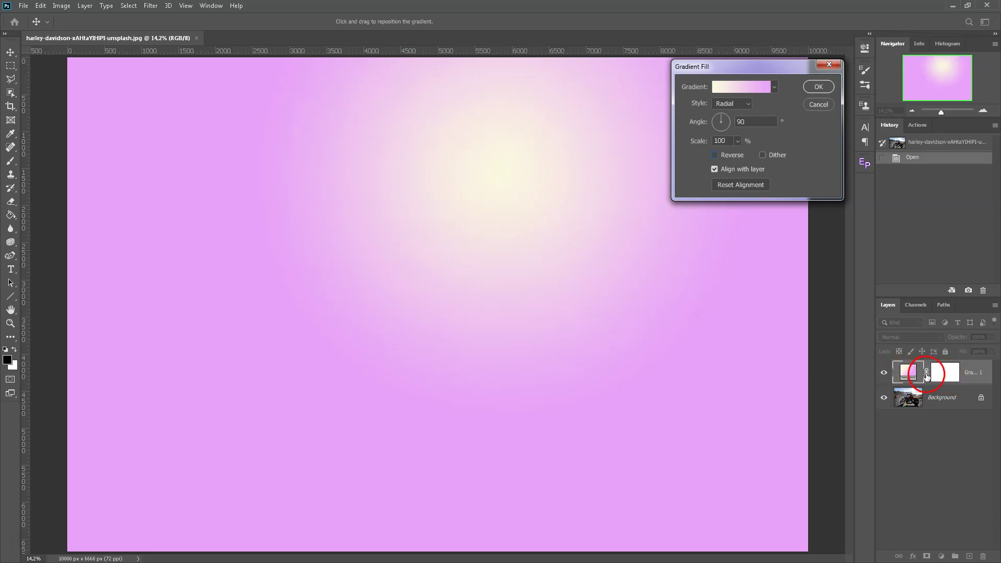
{"action": "left_click", "coordinate": [819, 87]}
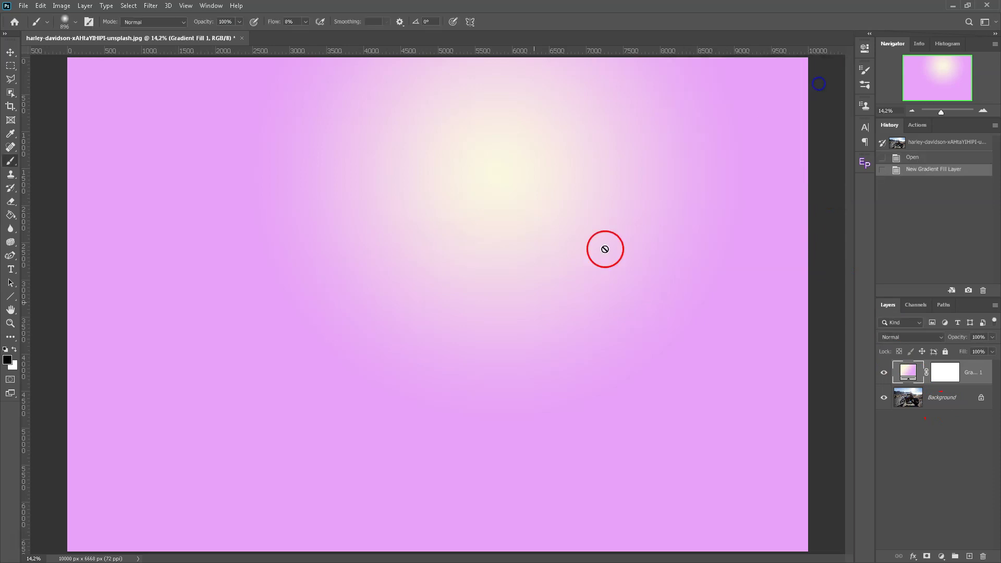
Set the gradient fill layer's blend mode to Hard Light
{"action": "left_click", "coordinate": [916, 338]}
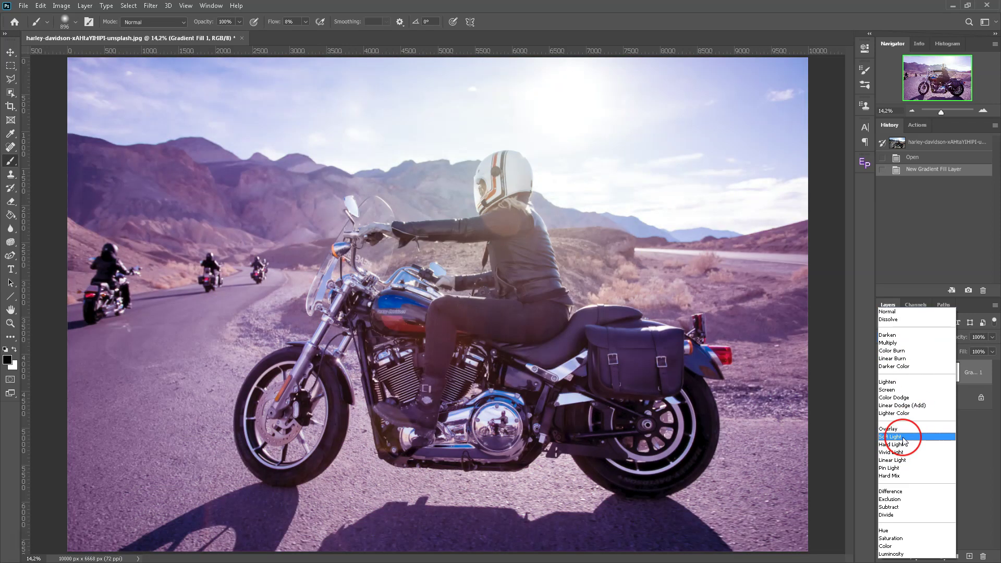
{"action": "left_click", "coordinate": [906, 445]}
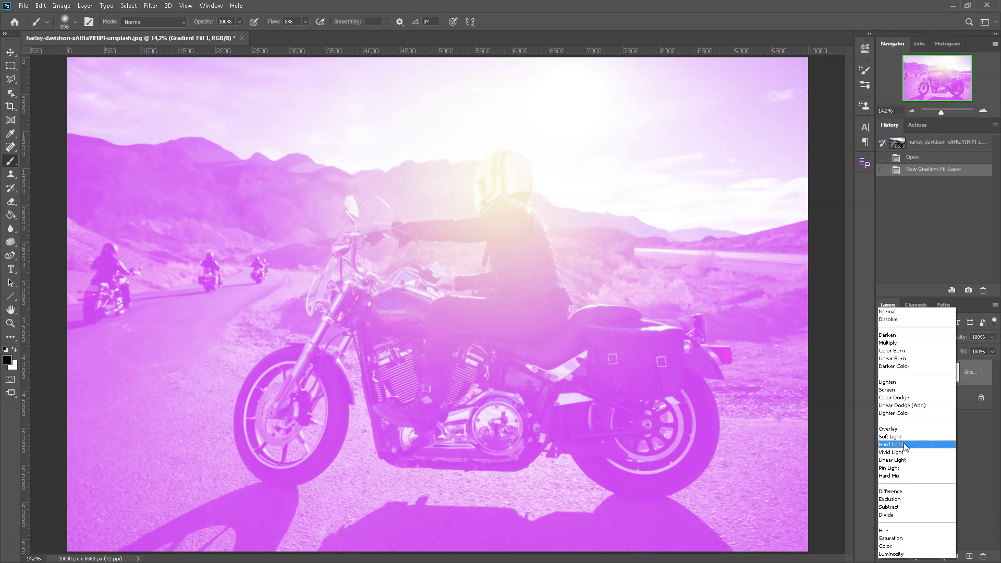
{"action": "left_click", "coordinate": [906, 445]}
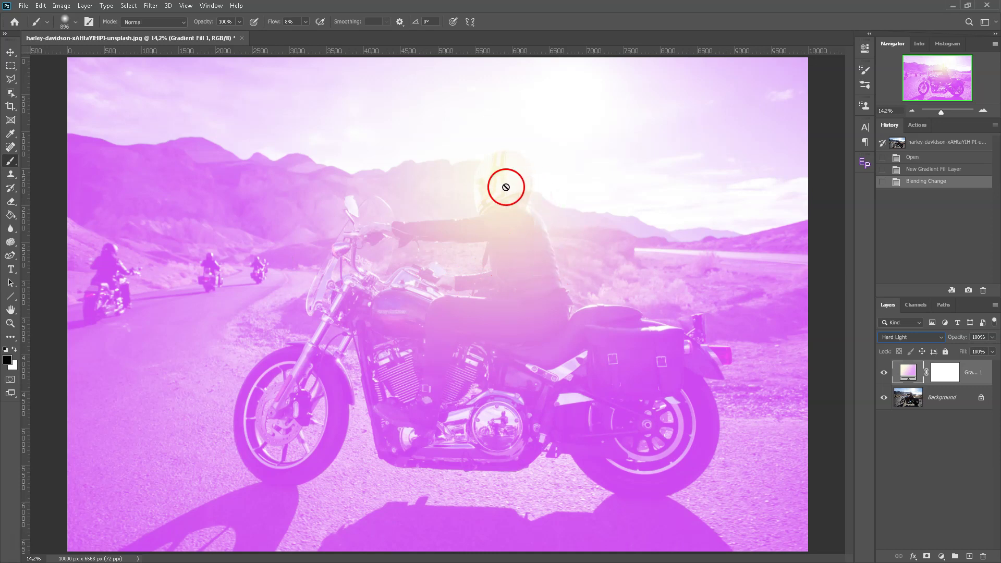
Reopen the gradient fill, centre its glow on the sun, and slide the cream stop inward
{"action": "double_click", "coordinate": [909, 374]}
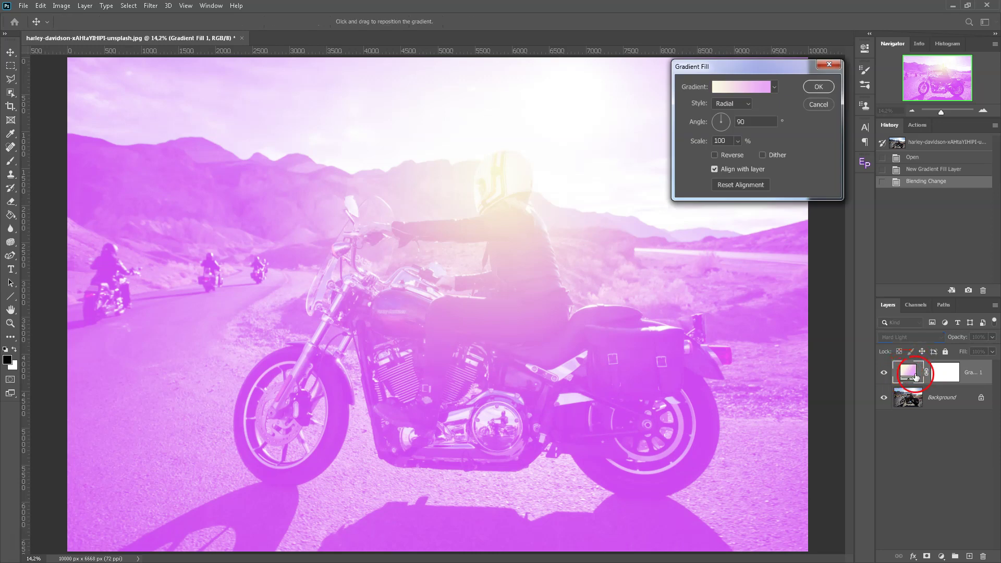
{"action": "mouse_move", "coordinate": [755, 68]}
{"action": "left_mouse_down"}
{"action": "mouse_move", "coordinate": [737, 257]}
{"action": "mouse_move", "coordinate": [746, 264]}
{"action": "left_mouse_up"}
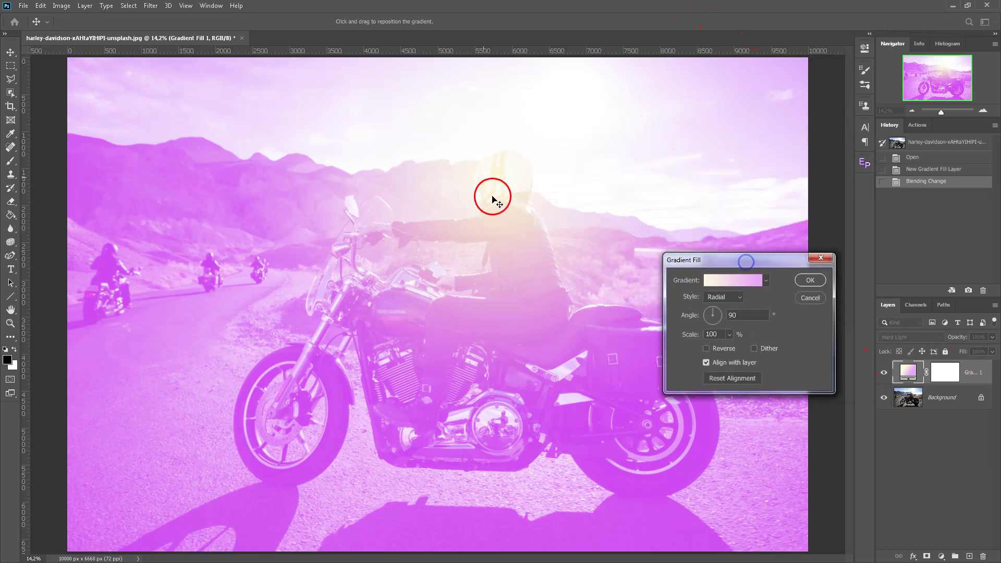
{"action": "mouse_move", "coordinate": [483, 226]}
{"action": "left_mouse_down"}
{"action": "mouse_move", "coordinate": [376, 205]}
{"action": "mouse_move", "coordinate": [561, 127]}
{"action": "mouse_move", "coordinate": [592, 190]}
{"action": "mouse_move", "coordinate": [452, 402]}
{"action": "mouse_move", "coordinate": [610, 110]}
{"action": "mouse_move", "coordinate": [535, 151]}
{"action": "left_mouse_up"}
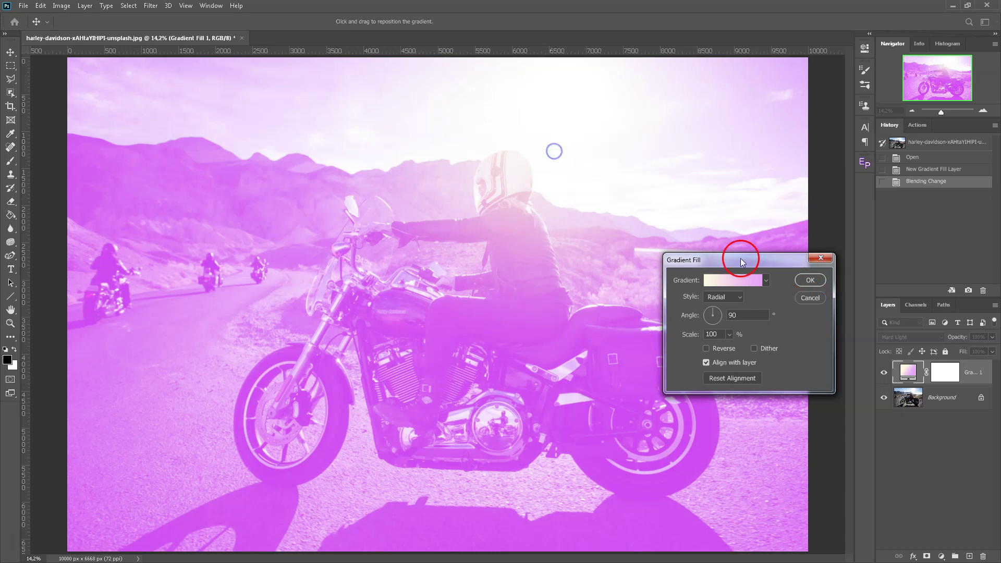
{"action": "left_click_drag", "start_coordinate": [754, 258], "coordinate": [749, 249]}
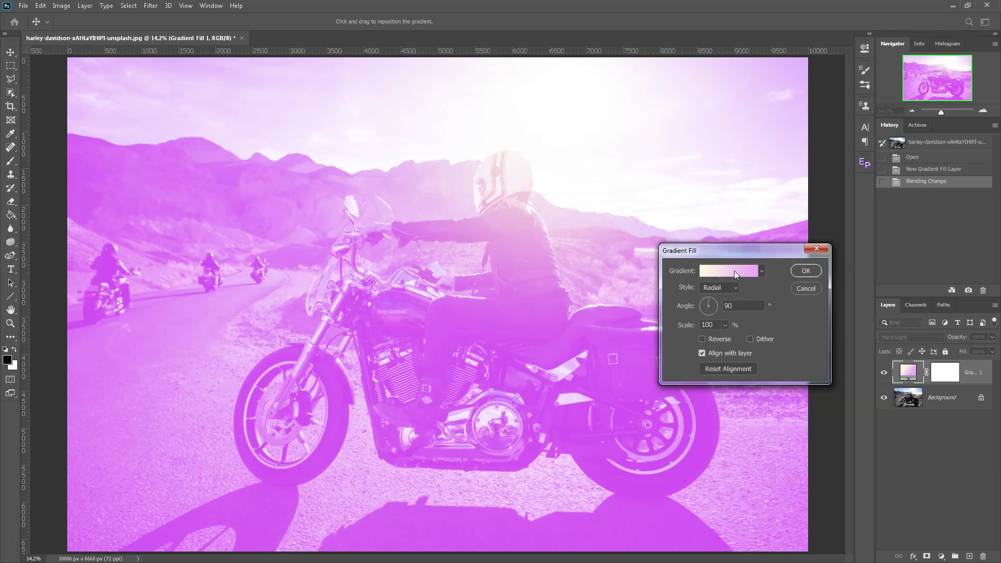
{"action": "left_click", "coordinate": [734, 271]}
{"action": "left_click_drag", "start_coordinate": [650, 296], "coordinate": [712, 301]}
Keep the pink stop at the end, add a cream stop at 36%, and accept the gradient
{"action": "mouse_move", "coordinate": [465, 243]}
{"action": "left_mouse_down"}
{"action": "mouse_move", "coordinate": [761, 284]}
{"action": "mouse_move", "coordinate": [621, 295]}
{"action": "left_mouse_up"}
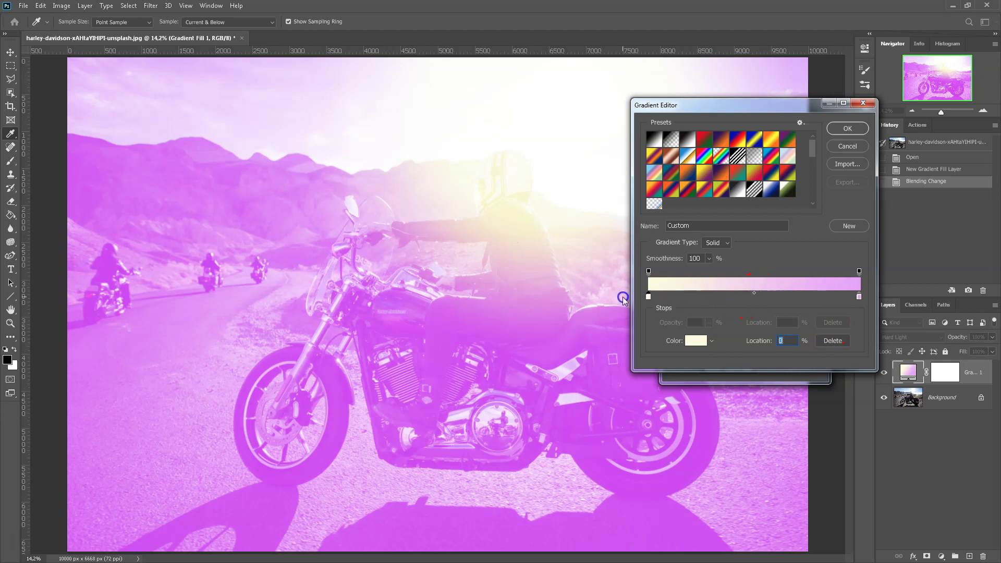
{"action": "left_click_drag", "start_coordinate": [859, 297], "coordinate": [724, 299]}
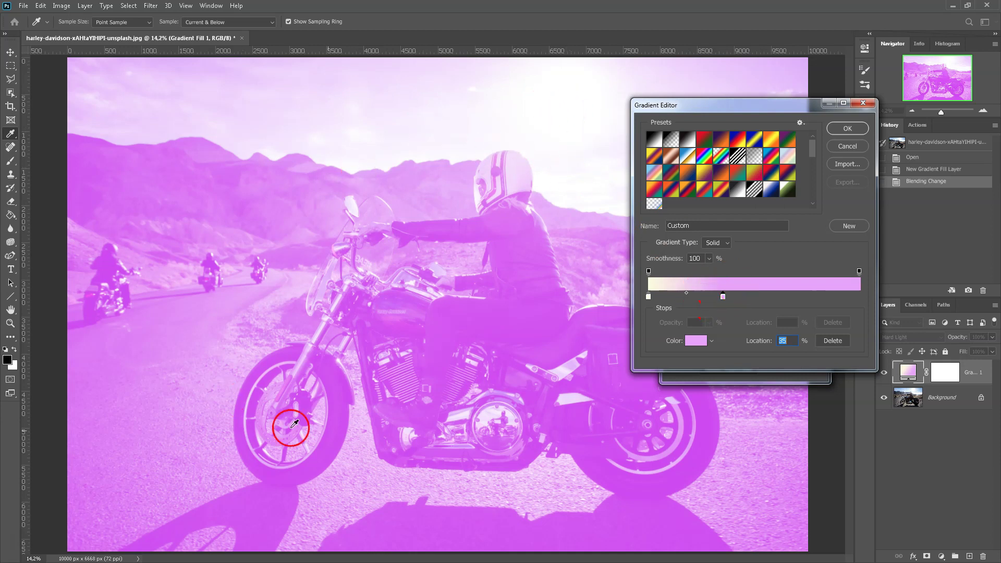
{"action": "left_click_drag", "start_coordinate": [724, 295], "coordinate": [859, 297]}
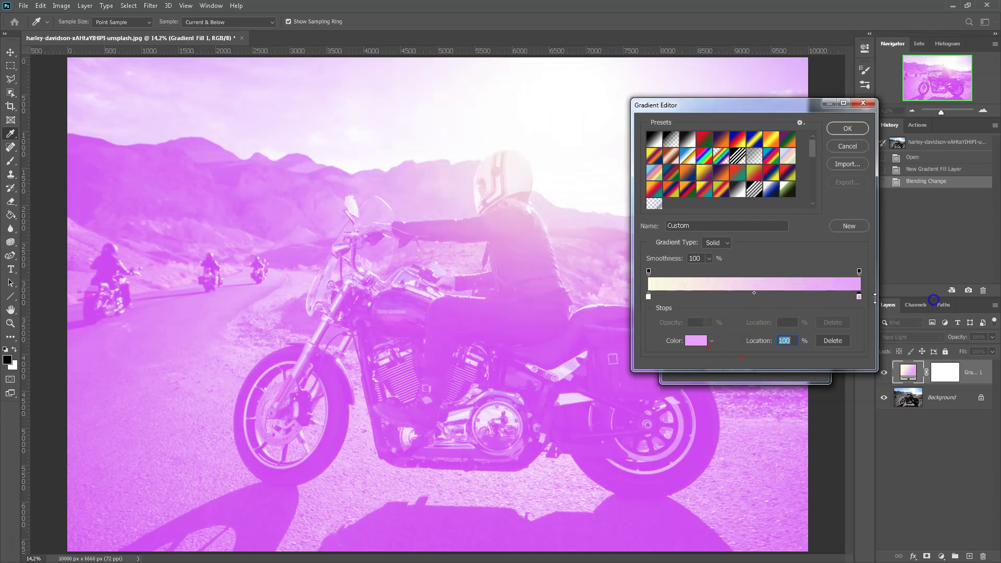
{"action": "left_click_drag", "start_coordinate": [662, 298], "coordinate": [728, 301]}
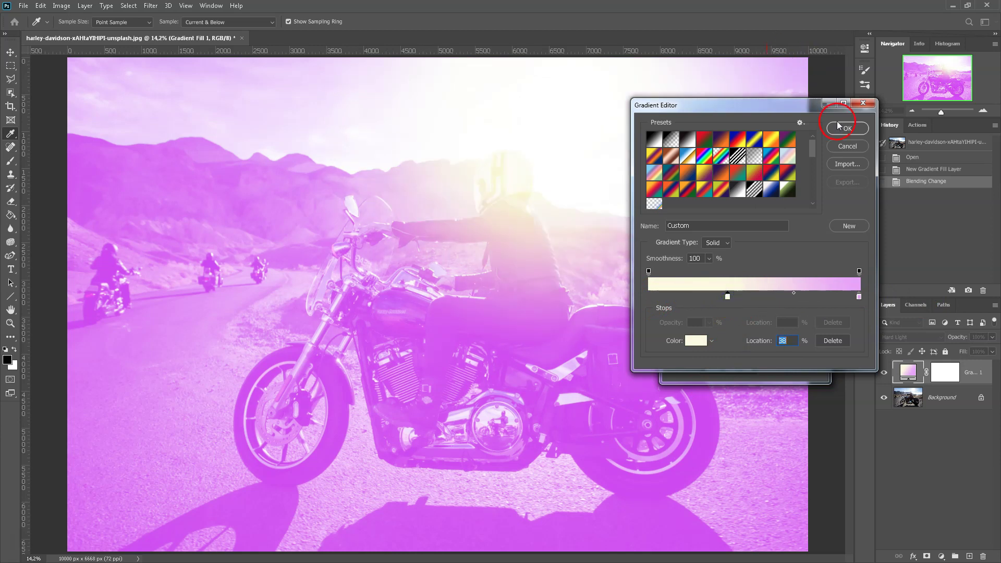
{"action": "left_click", "coordinate": [847, 128]}
Nudge the glow around the helmet and sun, then commit the modified gradient fill
{"action": "left_click_drag", "start_coordinate": [570, 197], "coordinate": [574, 170]}
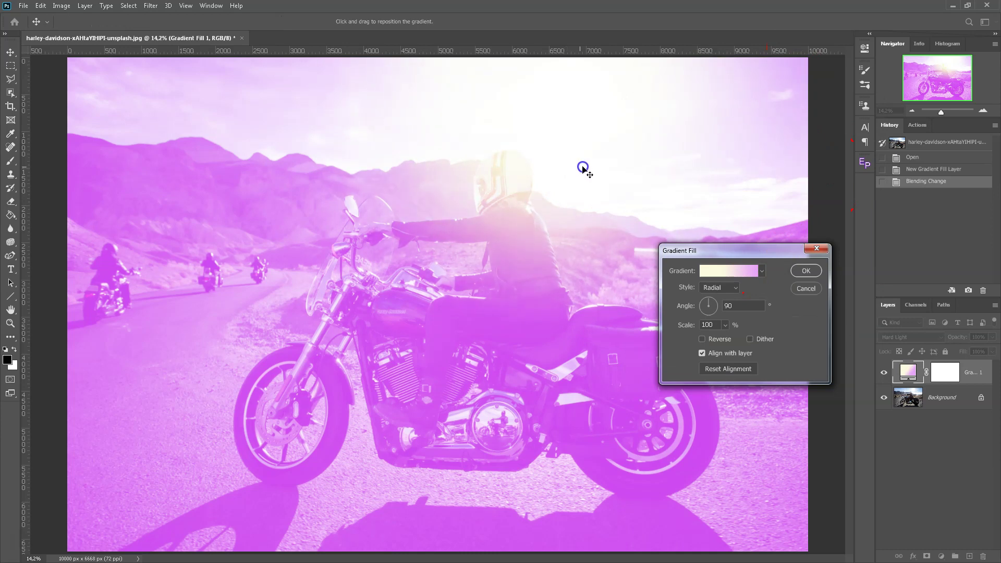
{"action": "left_click", "coordinate": [808, 272]}
{"action": "left_click", "coordinate": [800, 274]}
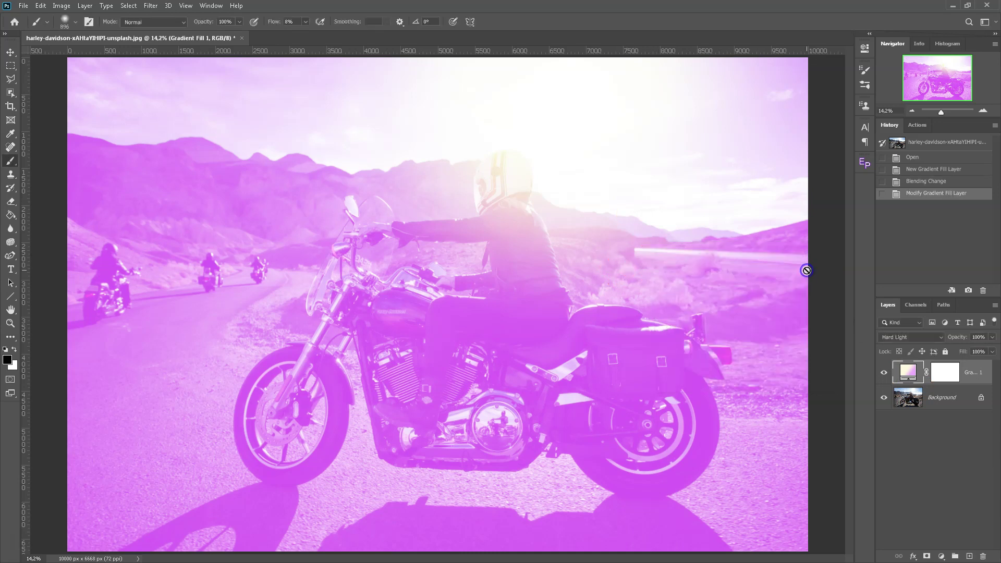
Compare the photo with the gradient hidden, then set the gradient layer's opacity to 71%
{"action": "left_click", "coordinate": [881, 373]}
{"action": "left_click", "coordinate": [993, 338]}
{"action": "left_click_drag", "start_coordinate": [986, 351], "coordinate": [980, 353]}
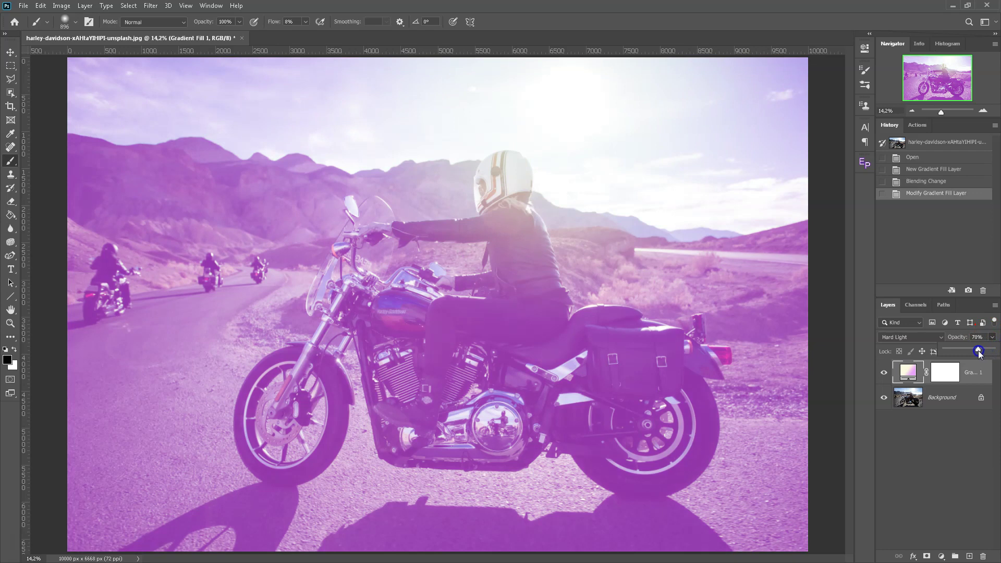
{"action": "left_click_drag", "start_coordinate": [979, 353], "coordinate": [979, 353]}
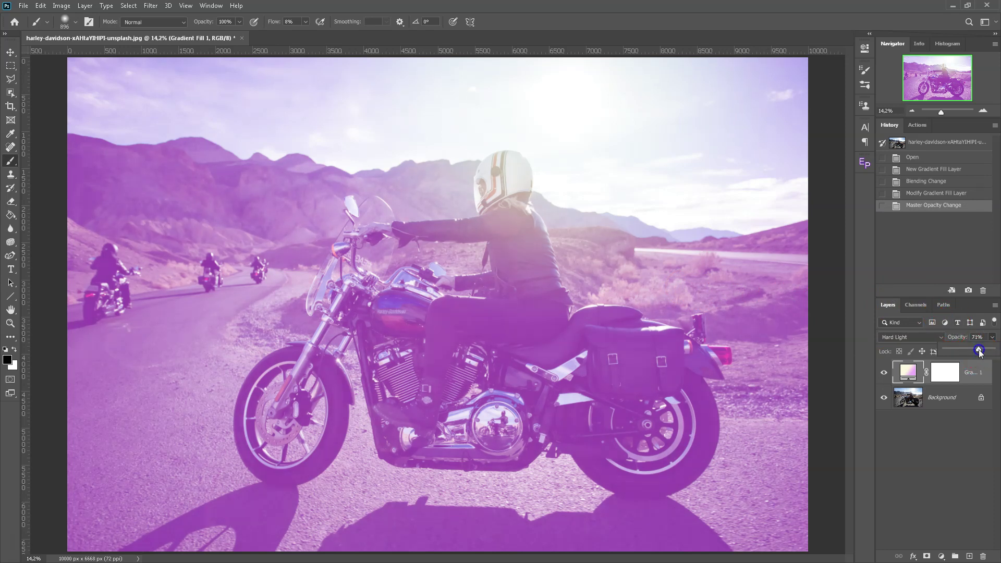
{"action": "left_click", "coordinate": [944, 372]}
On the gradient layer's mask, enlarge the soft brush to about 2500 px and paint black at left
{"action": "left_click", "coordinate": [943, 374]}
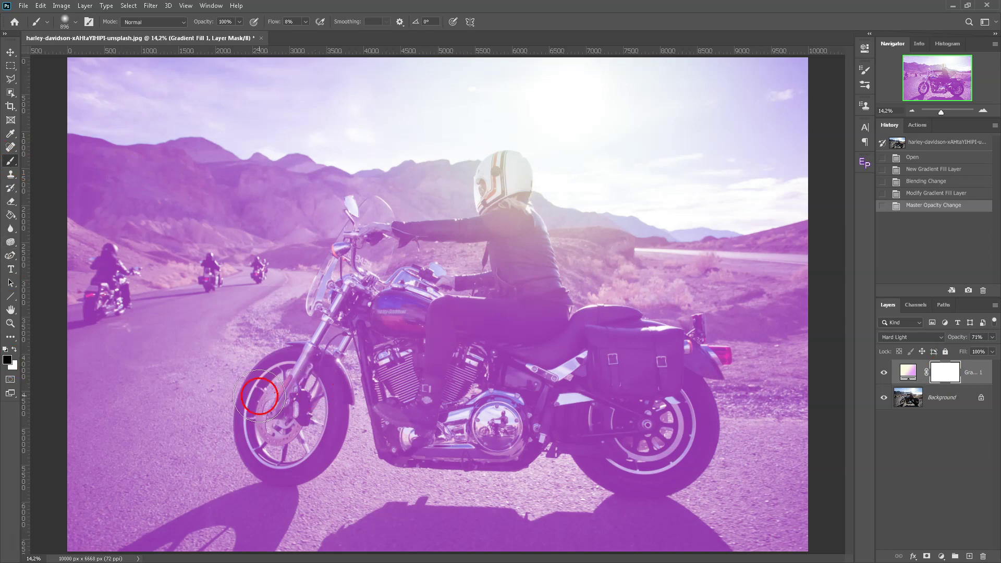
{"action": "mouse_move", "coordinate": [224, 400]}
{"action": "left_mouse_down"}
{"action": "mouse_move", "coordinate": [275, 272]}
{"action": "mouse_move", "coordinate": [251, 277]}
{"action": "left_mouse_up"}
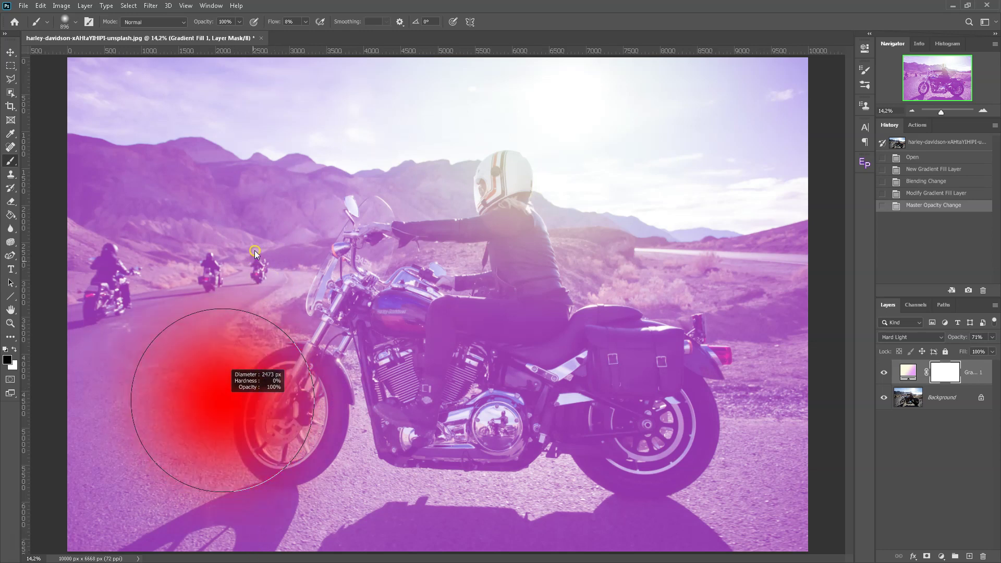
{"action": "left_click_drag", "start_coordinate": [254, 253], "coordinate": [270, 255]}
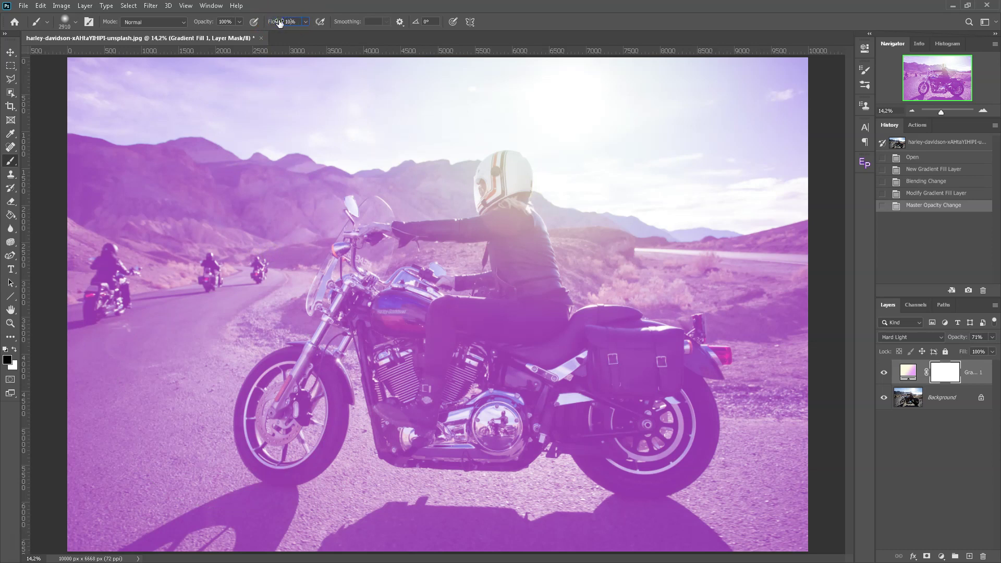
{"action": "mouse_move", "coordinate": [264, 346]}
{"action": "left_mouse_down"}
{"action": "mouse_move", "coordinate": [217, 343]}
{"action": "mouse_move", "coordinate": [206, 358]}
{"action": "mouse_move", "coordinate": [276, 364]}
{"action": "mouse_move", "coordinate": [230, 331]}
{"action": "mouse_move", "coordinate": [167, 313]}
{"action": "mouse_move", "coordinate": [282, 524]}
{"action": "mouse_move", "coordinate": [204, 499]}
{"action": "mouse_move", "coordinate": [197, 441]}
{"action": "mouse_move", "coordinate": [323, 485]}
{"action": "mouse_move", "coordinate": [665, 492]}
{"action": "mouse_move", "coordinate": [775, 467]}
{"action": "mouse_move", "coordinate": [715, 459]}
{"action": "mouse_move", "coordinate": [720, 438]}
{"action": "mouse_move", "coordinate": [443, 405]}
{"action": "mouse_move", "coordinate": [230, 404]}
{"action": "mouse_move", "coordinate": [23, 290]}
{"action": "mouse_move", "coordinate": [132, 232]}
{"action": "mouse_move", "coordinate": [127, 269]}
{"action": "mouse_move", "coordinate": [150, 201]}
{"action": "mouse_move", "coordinate": [123, 221]}
{"action": "mouse_move", "coordinate": [127, 429]}
{"action": "left_mouse_up"}
Paint black on the mask to hide the purple tint over the engine, bike and left road
{"action": "left_click_drag", "start_coordinate": [403, 555], "coordinate": [532, 532]}
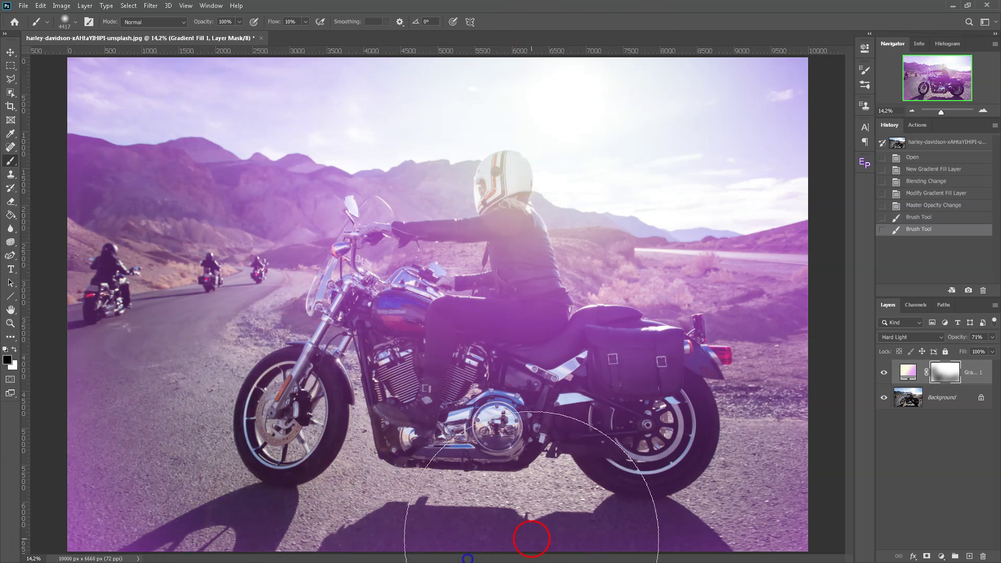
{"action": "left_click", "coordinate": [120, 454]}
{"action": "left_click", "coordinate": [128, 455]}
{"action": "left_click", "coordinate": [138, 458]}
{"action": "mouse_move", "coordinate": [139, 458]}
{"action": "left_mouse_down"}
{"action": "mouse_move", "coordinate": [136, 409]}
{"action": "mouse_move", "coordinate": [143, 485]}
{"action": "left_mouse_up"}
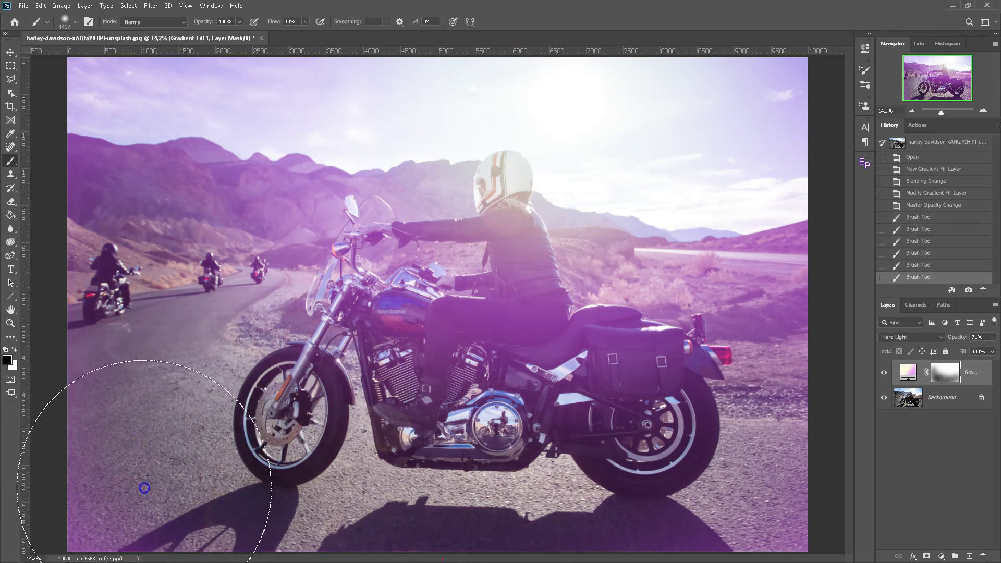
{"action": "left_click_drag", "start_coordinate": [78, 291], "coordinate": [239, 351]}
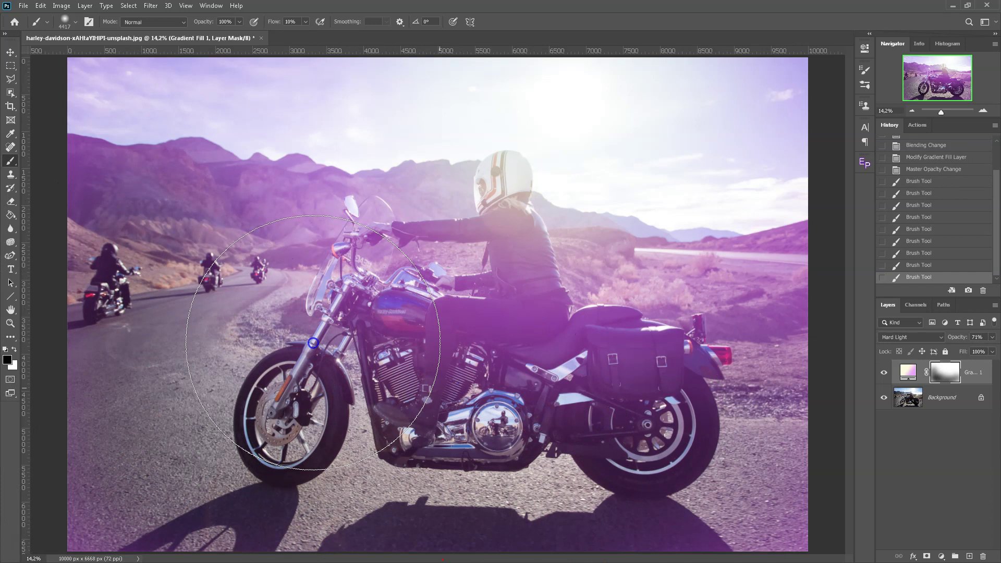
Mask the tint off both wheels, the road and shadow, then lower opacity to about 70%
{"action": "left_click_drag", "start_coordinate": [771, 398], "coordinate": [704, 425]}
{"action": "mouse_move", "coordinate": [230, 351]}
{"action": "left_mouse_down"}
{"action": "mouse_move", "coordinate": [298, 357]}
{"action": "mouse_move", "coordinate": [146, 325]}
{"action": "mouse_move", "coordinate": [98, 152]}
{"action": "left_mouse_up"}
{"action": "left_click_drag", "start_coordinate": [732, 513], "coordinate": [704, 496]}
{"action": "left_click_drag", "start_coordinate": [711, 537], "coordinate": [558, 505]}
{"action": "left_click_drag", "start_coordinate": [109, 493], "coordinate": [139, 240]}
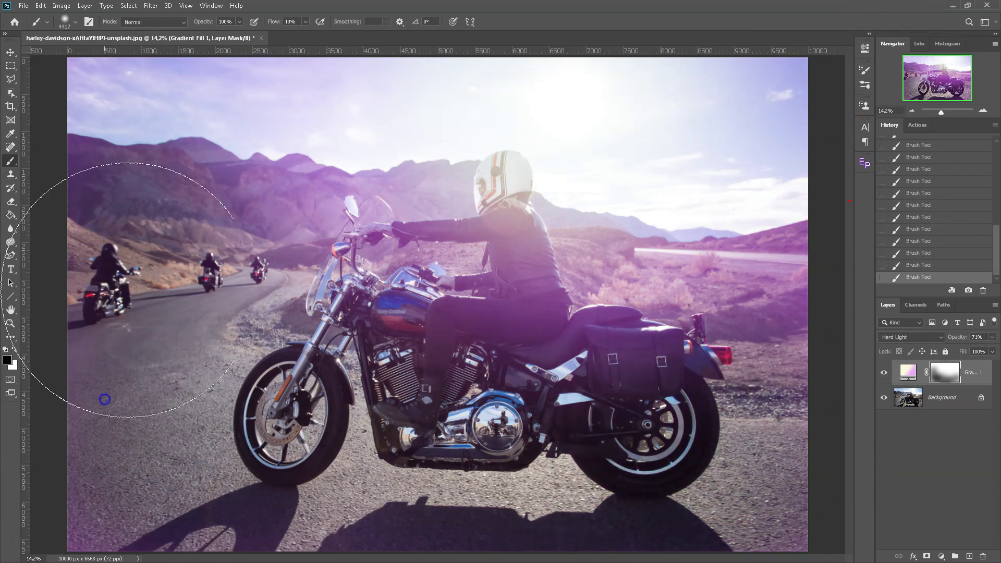
{"action": "left_click", "coordinate": [993, 338]}
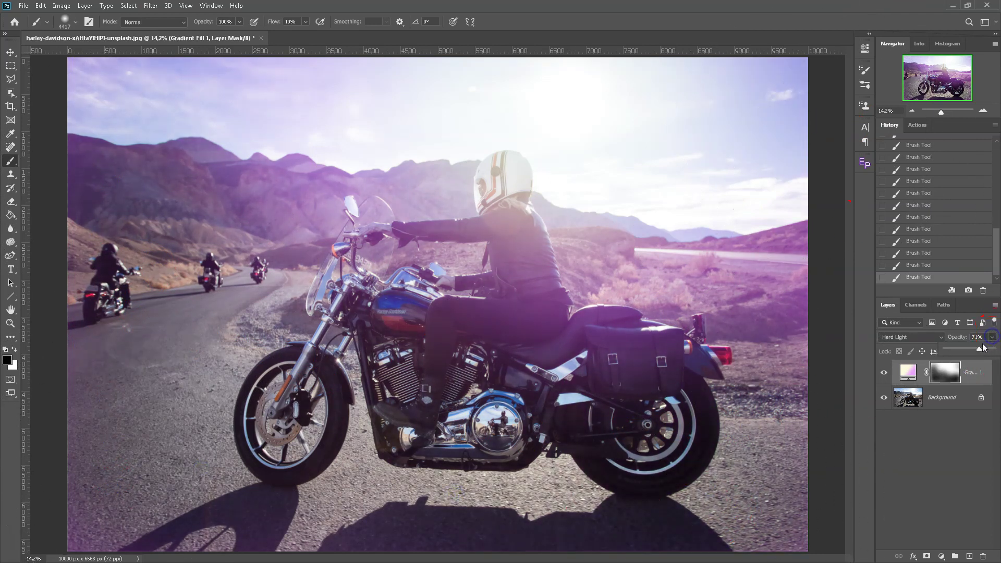
{"action": "left_click", "coordinate": [980, 351]}
Set the gradient layer to 60% opacity and toggle its visibility to compare against the original
{"action": "left_click_drag", "start_coordinate": [977, 352], "coordinate": [976, 350]}
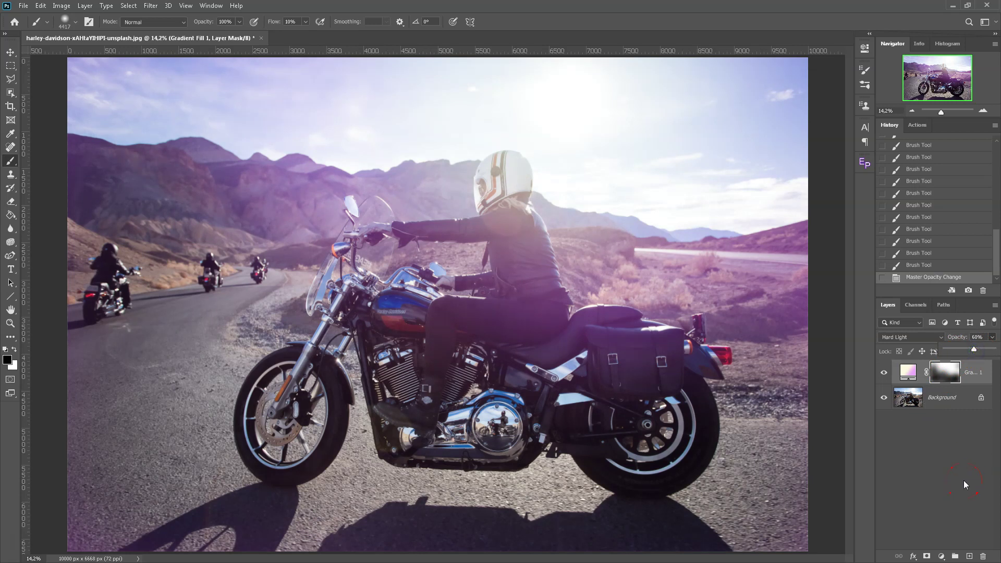
{"action": "left_click", "coordinate": [884, 373]}
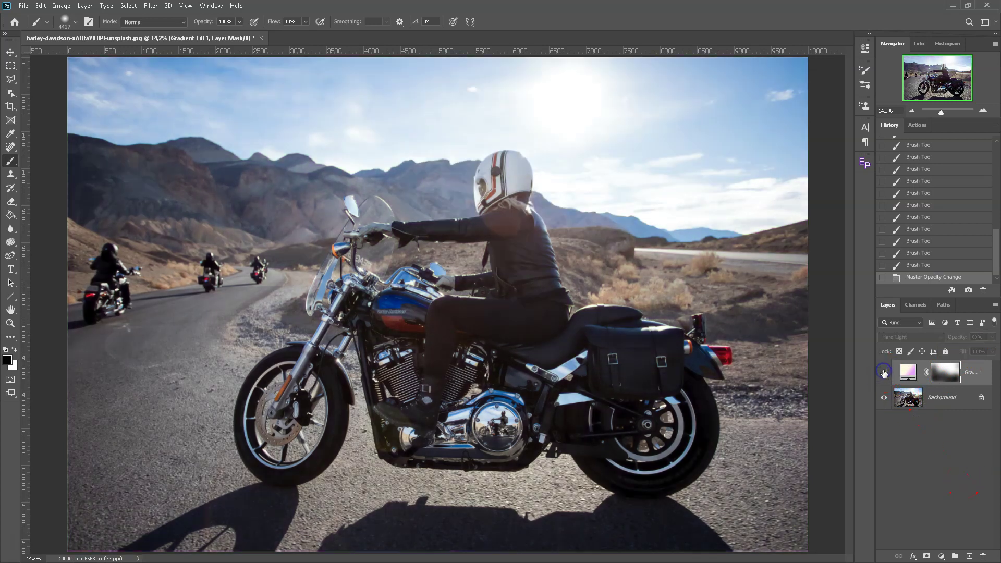
{"action": "left_click", "coordinate": [884, 372]}
{"action": "left_click", "coordinate": [884, 372]}
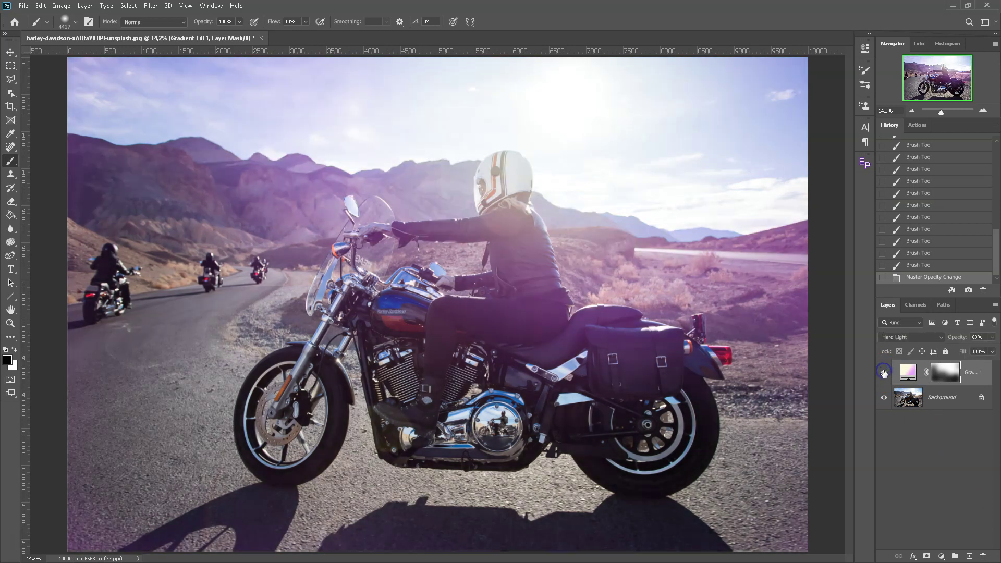
{"action": "left_click", "coordinate": [884, 372]}
{"action": "left_click", "coordinate": [884, 373]}
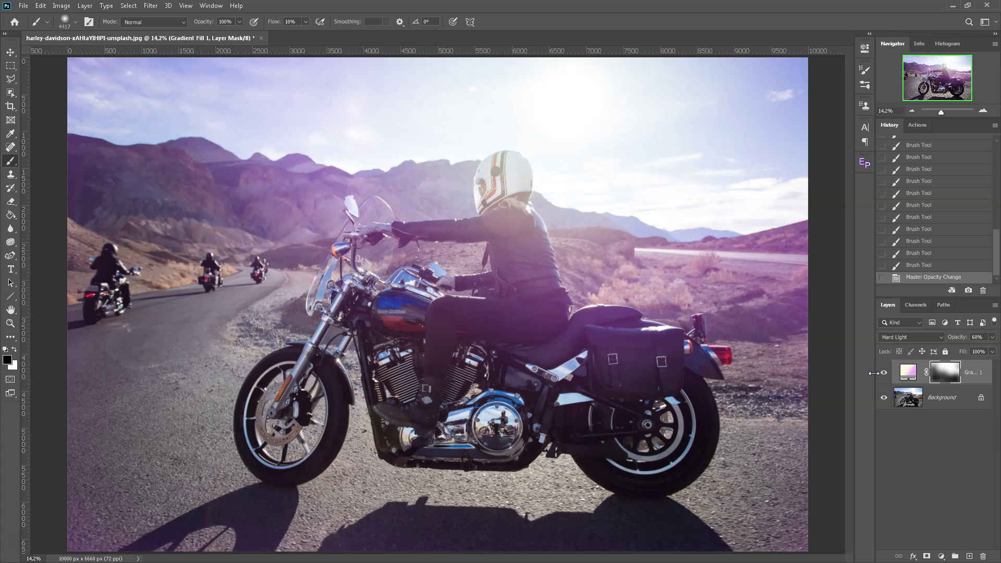